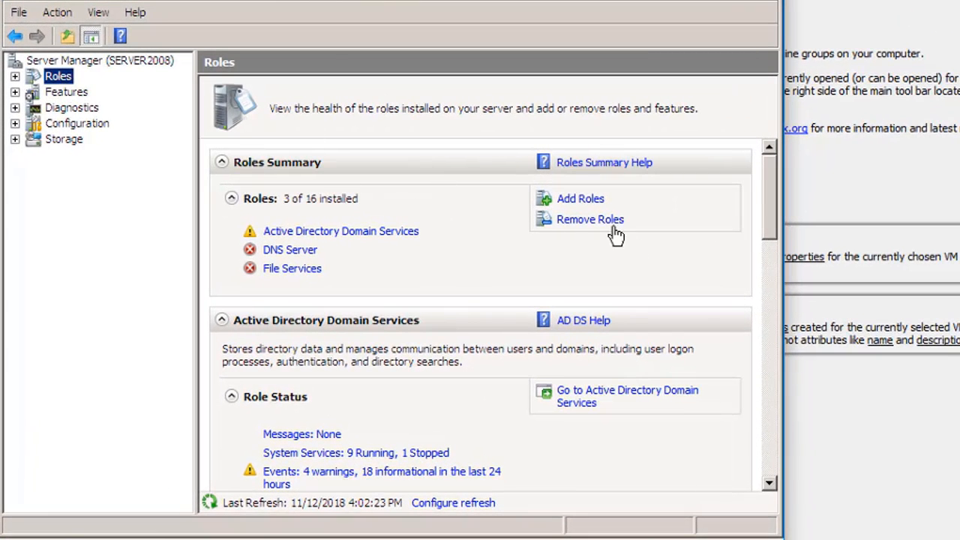
# Add the DHCP Server role to the roles being installed and accept the 192.168.0.1 network connection binding.
pyautogui.click(589, 202)
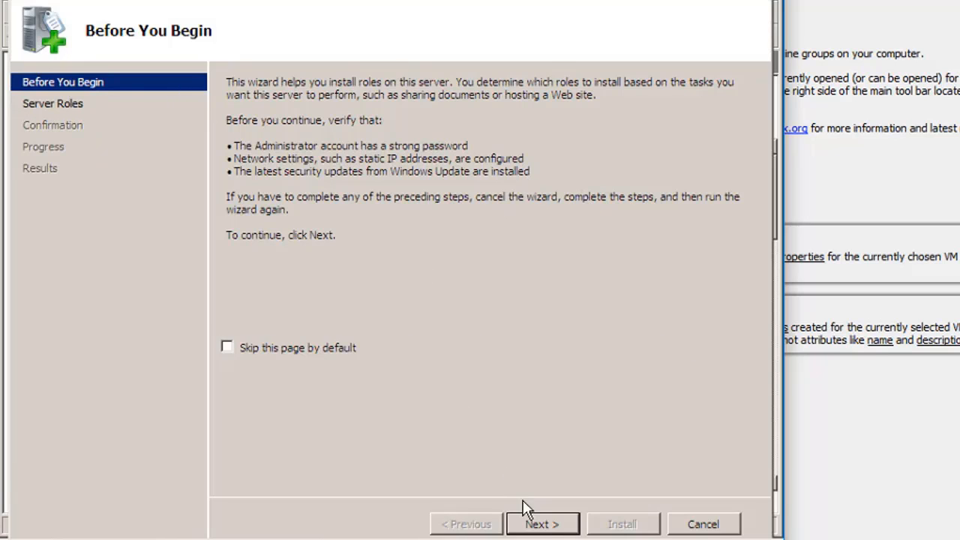
pyautogui.click(546, 523)
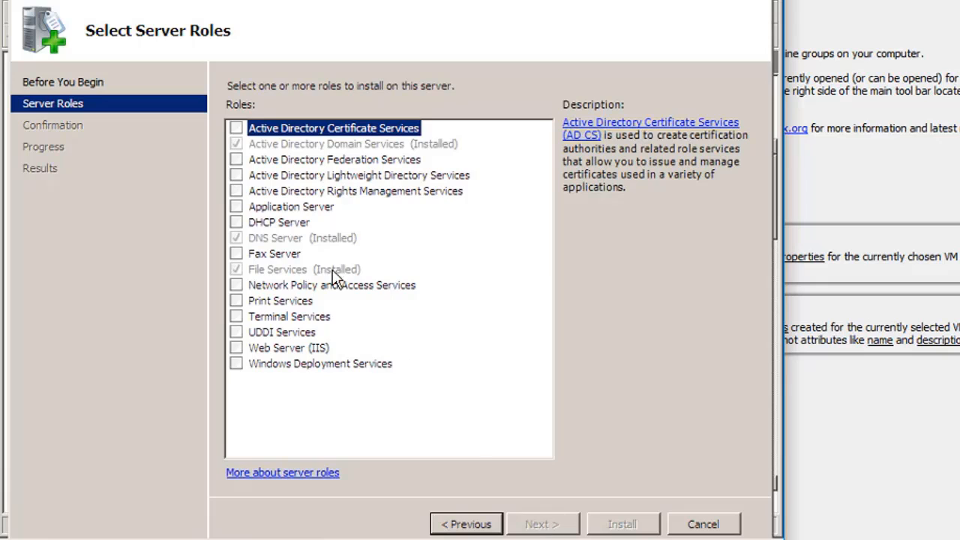
pyautogui.click(237, 223)
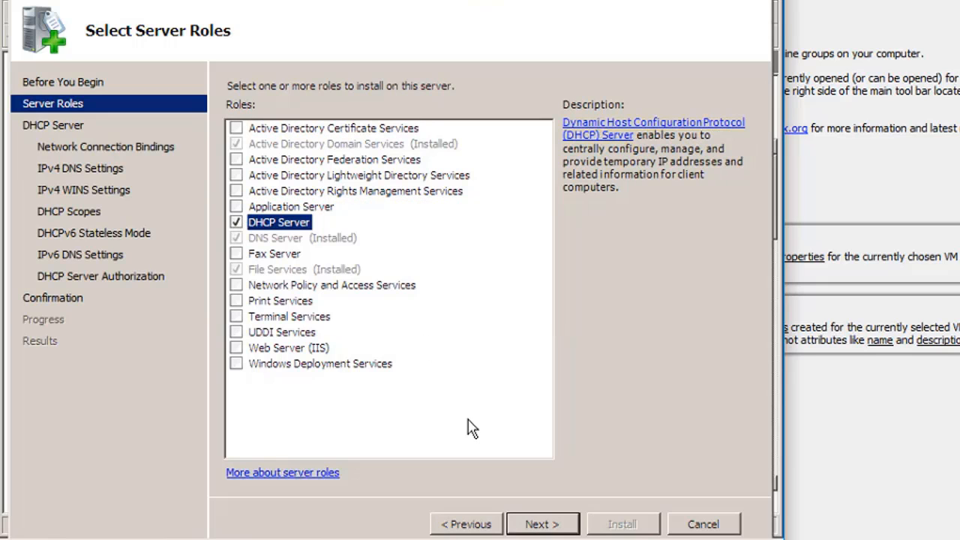
pyautogui.click(540, 525)
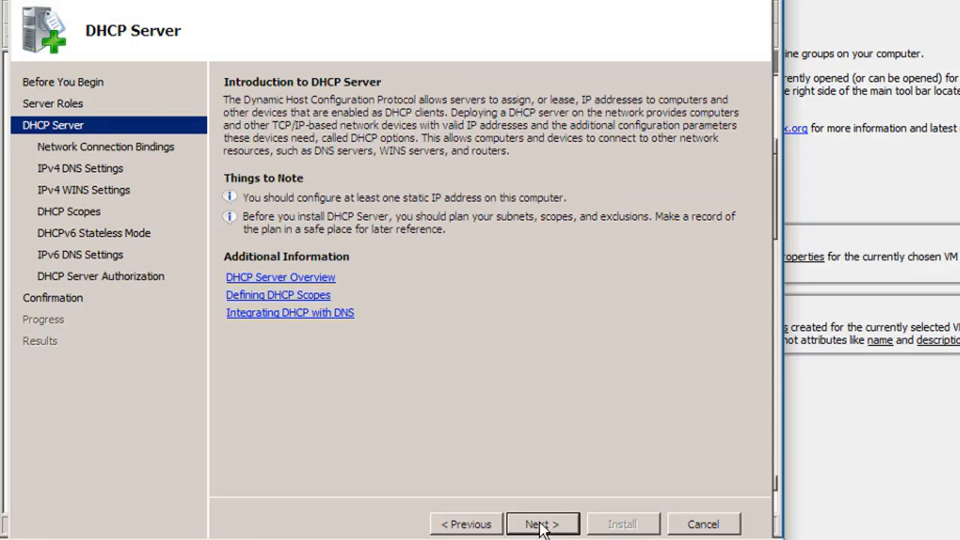
pyautogui.click(542, 526)
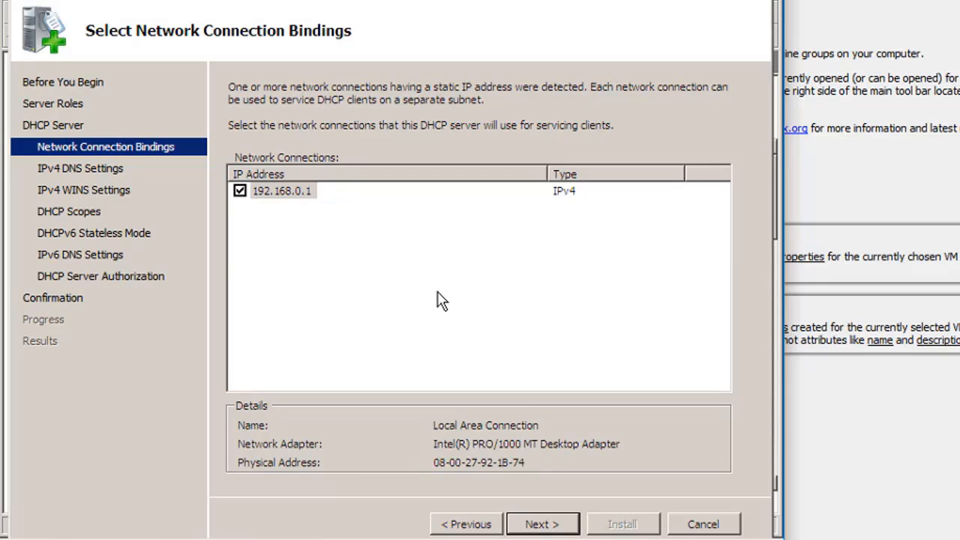
pyautogui.click(538, 525)
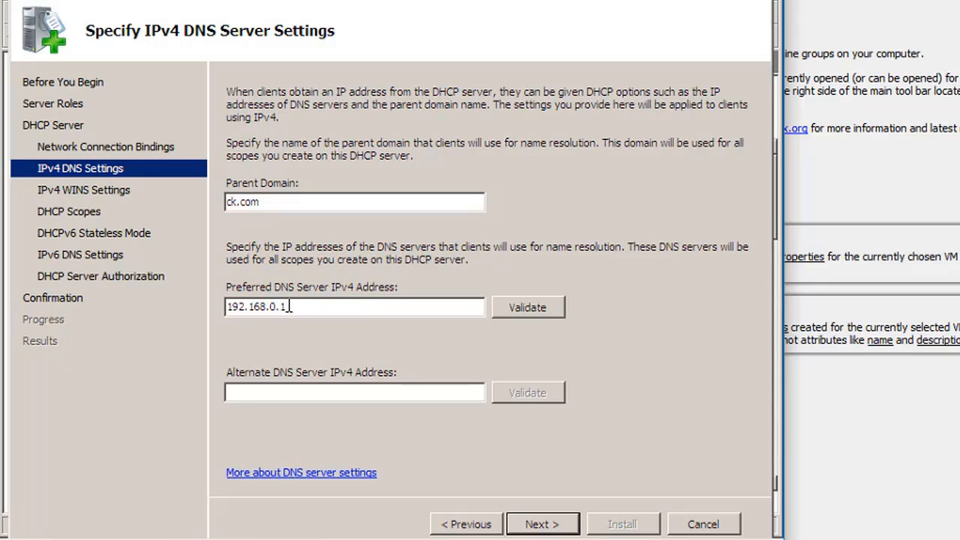
# Validate the preferred IPv4 DNS server address and keep WINS as not required for the network.
pyautogui.click(551, 314)
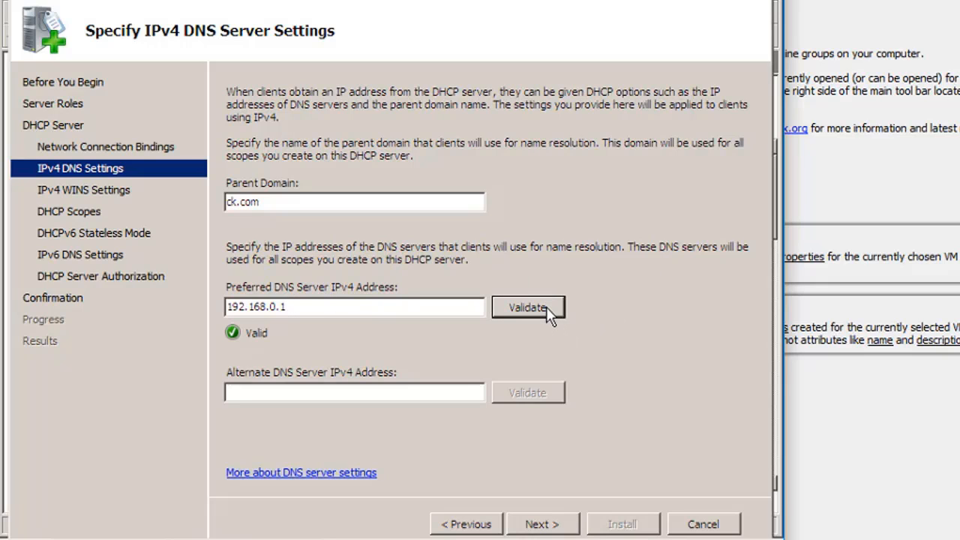
pyautogui.click(533, 523)
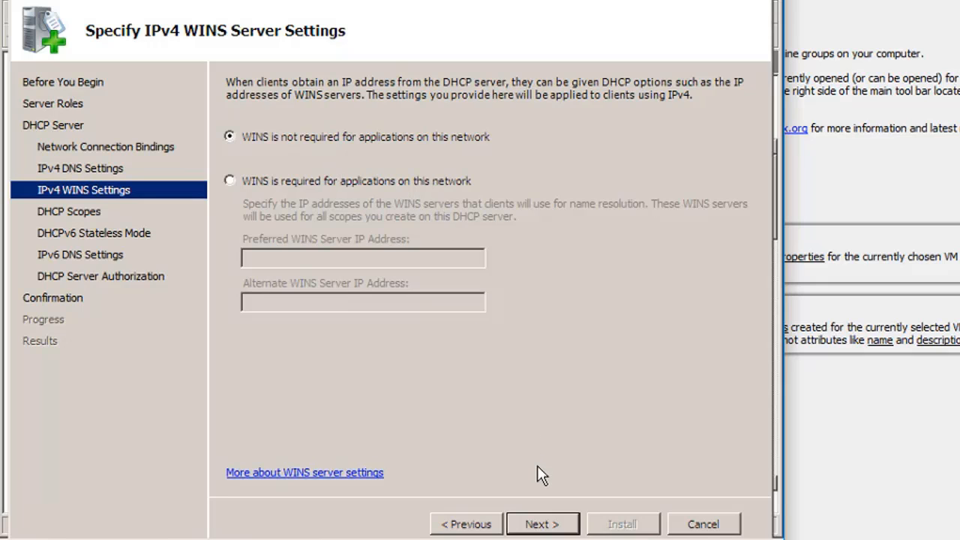
pyautogui.click(567, 524)
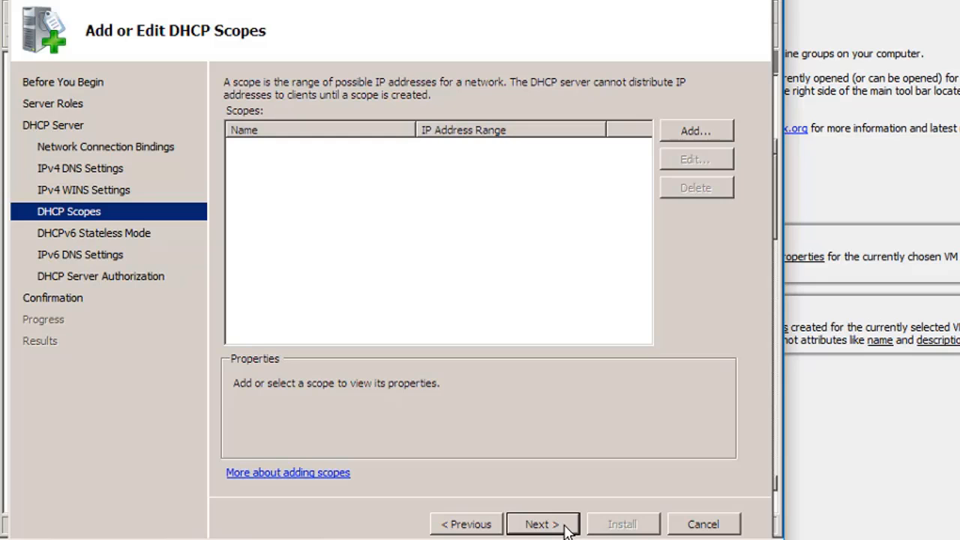
# Skip adding DHCP scopes during role setup and disable DHCPv6 stateless mode for this server.
pyautogui.click(552, 524)
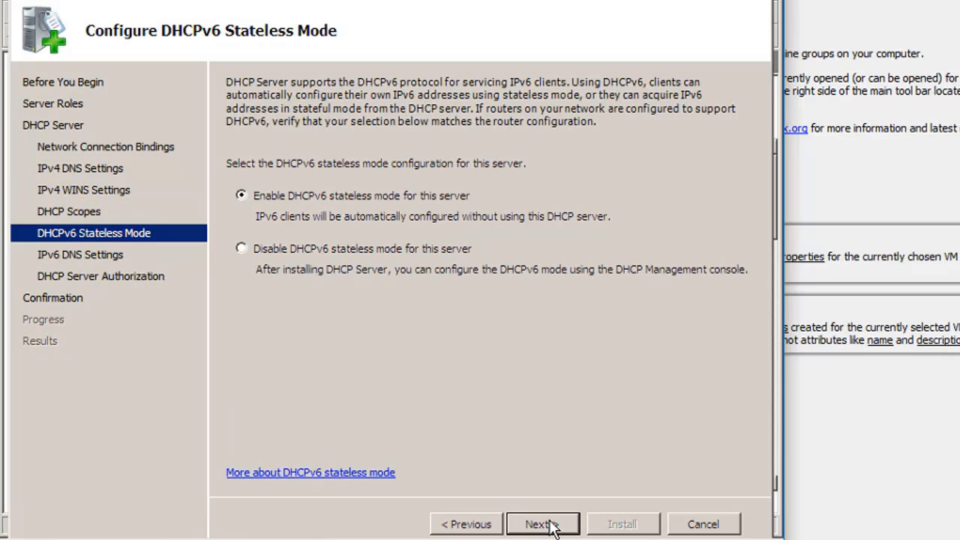
pyautogui.click(268, 258)
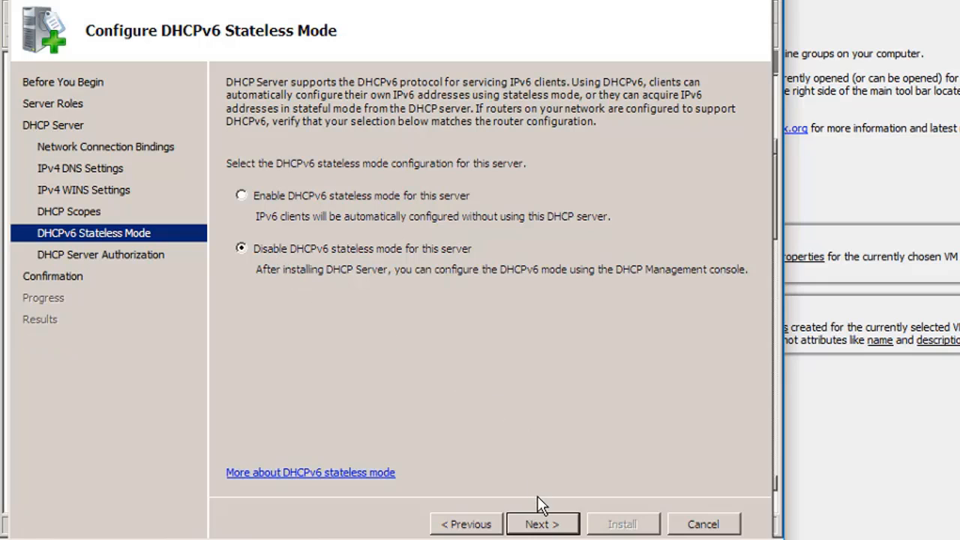
pyautogui.click(543, 523)
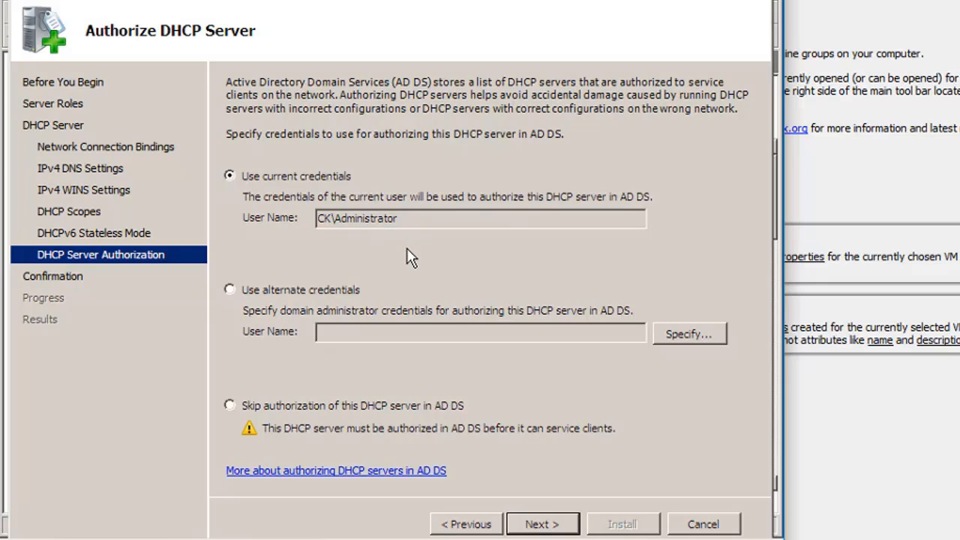
# Authorize the DHCP server in AD DS with the current credentials and install the role.
pyautogui.click(534, 522)
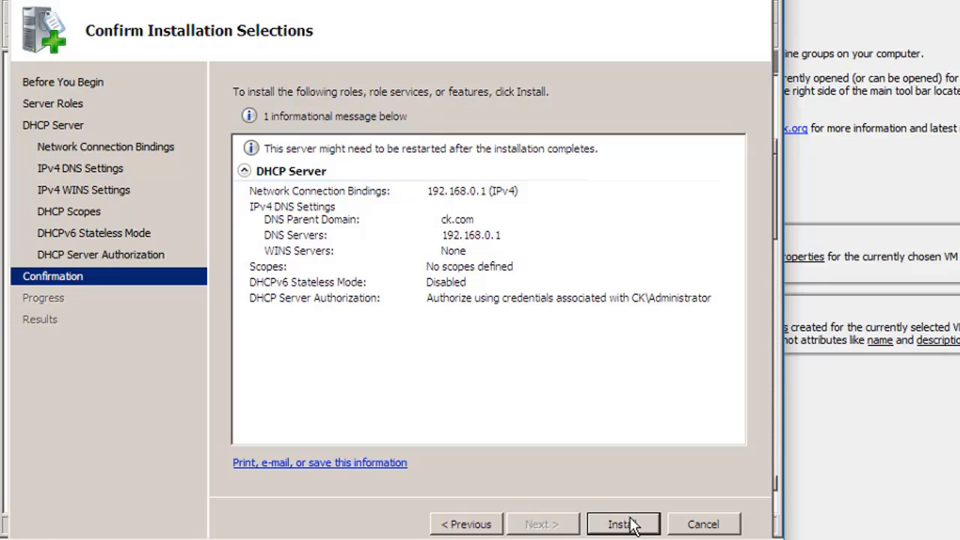
pyautogui.click(622, 525)
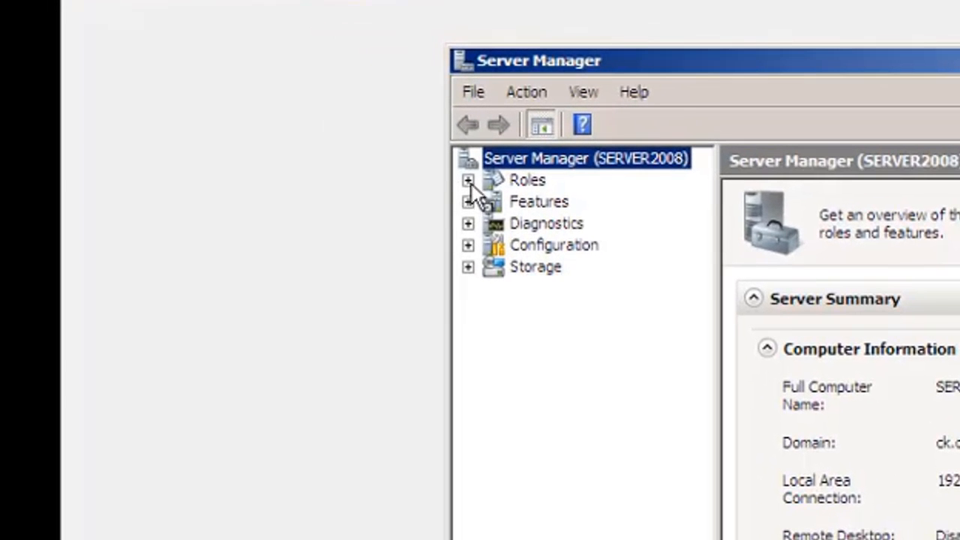
# Open the IPv4 node of server2008.ck.com under the DHCP Server role.
pyautogui.click(469, 180)
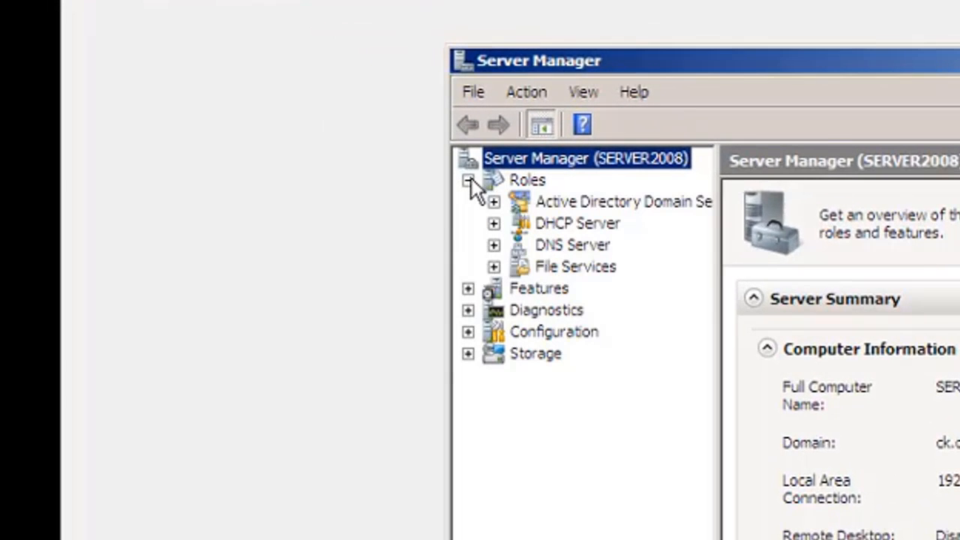
pyautogui.click(494, 224)
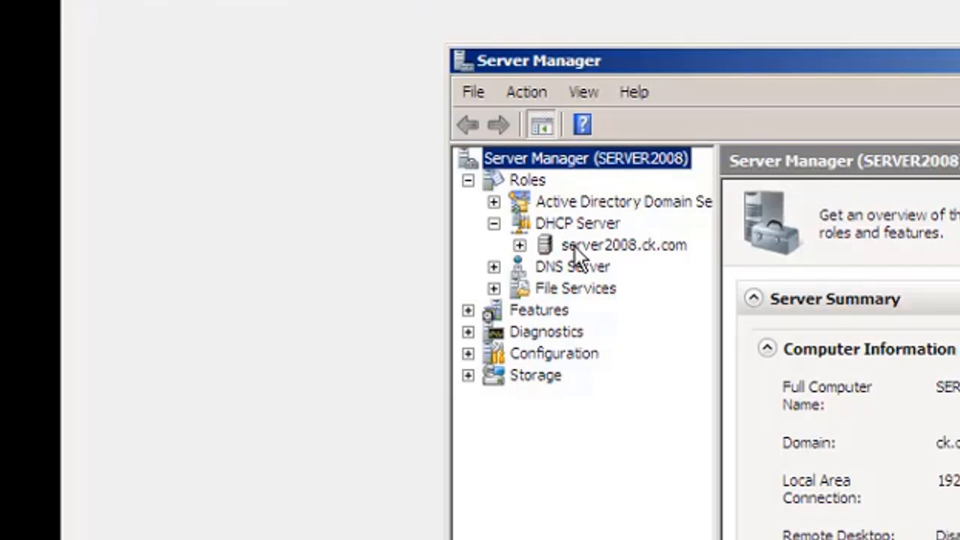
pyautogui.doubleClick(635, 247)
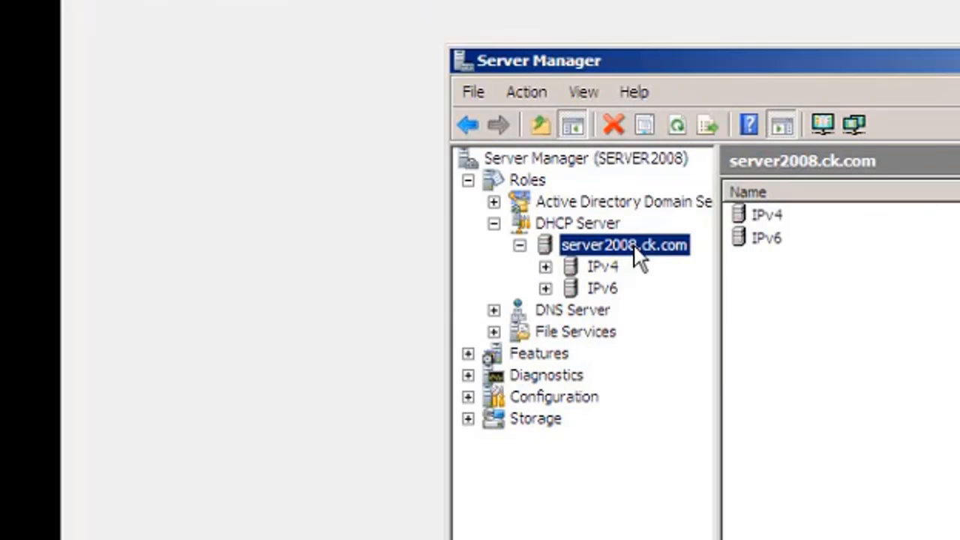
pyautogui.doubleClick(753, 214)
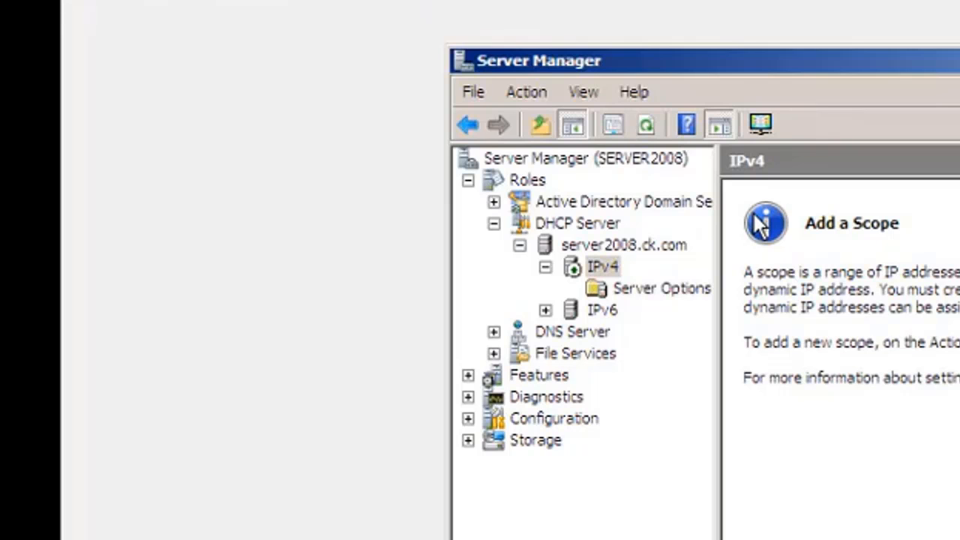
# Start a new IPv4 scope and name it CK_Scope, leaving the description empty.
pyautogui.rightClick(597, 270)
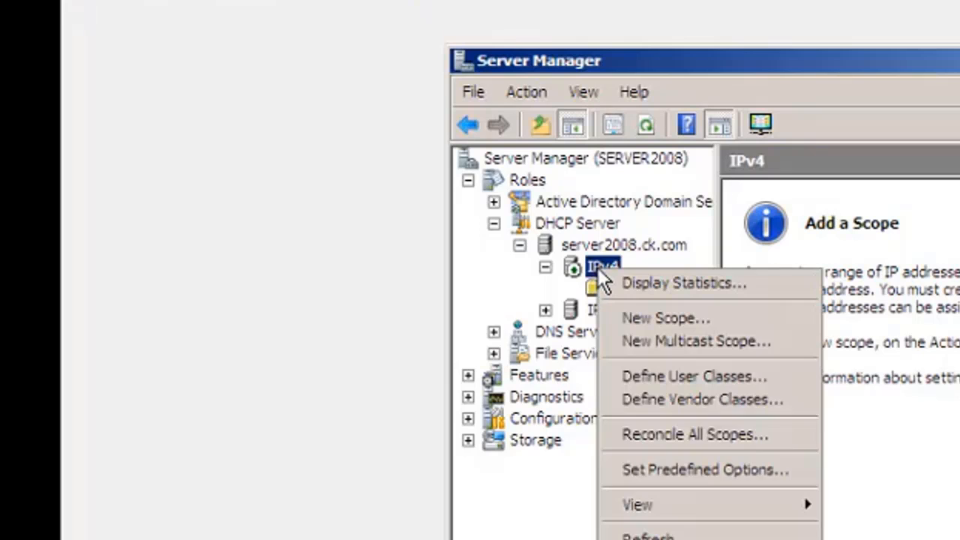
pyautogui.click(630, 318)
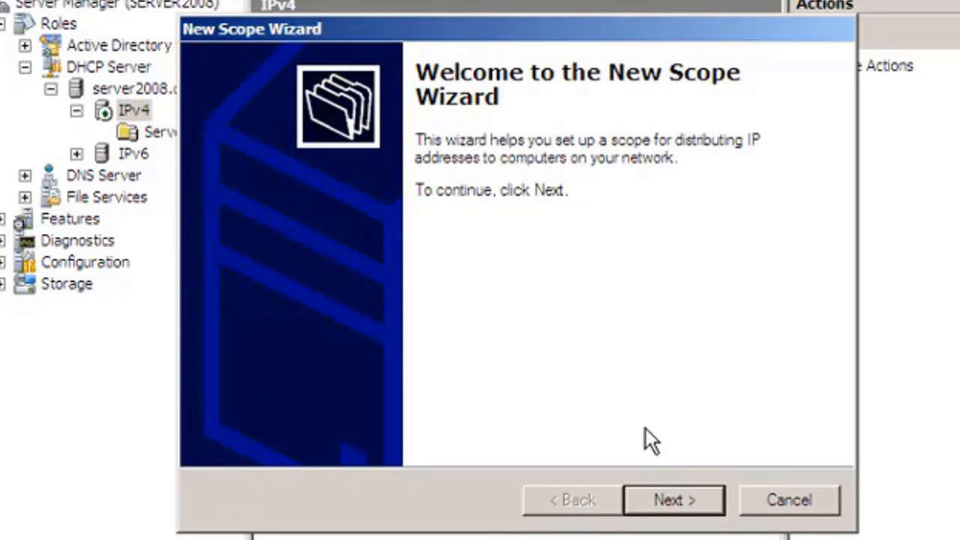
pyautogui.click(672, 503)
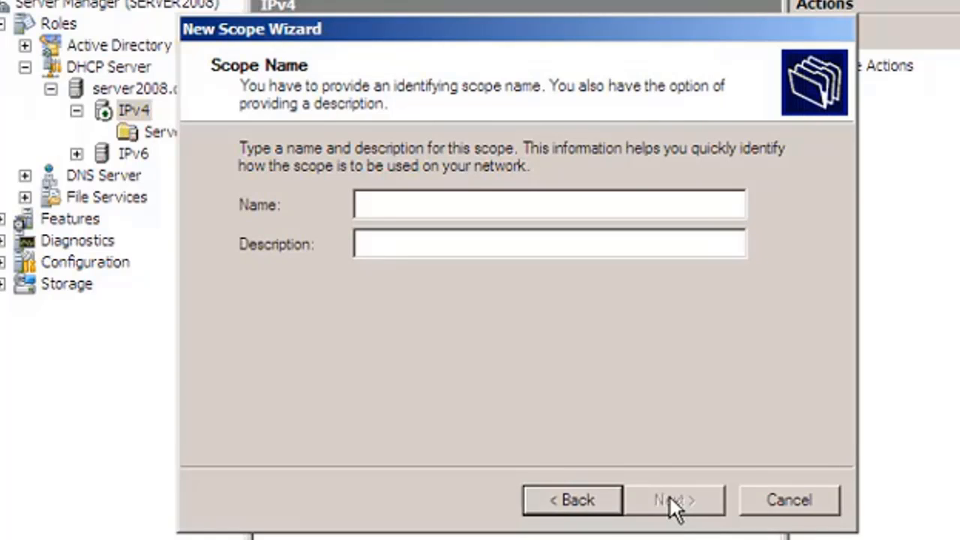
pyautogui.write('CK')
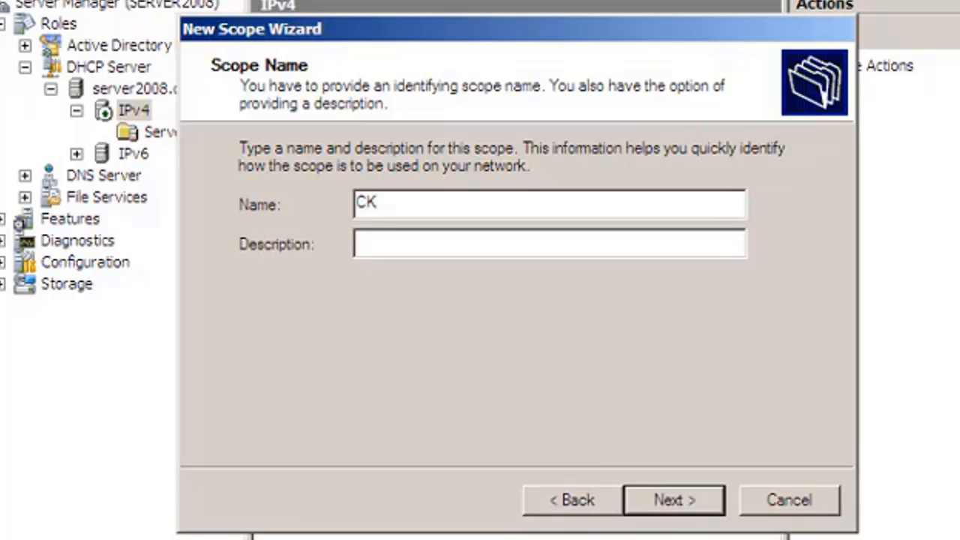
pyautogui.write('_Scope')
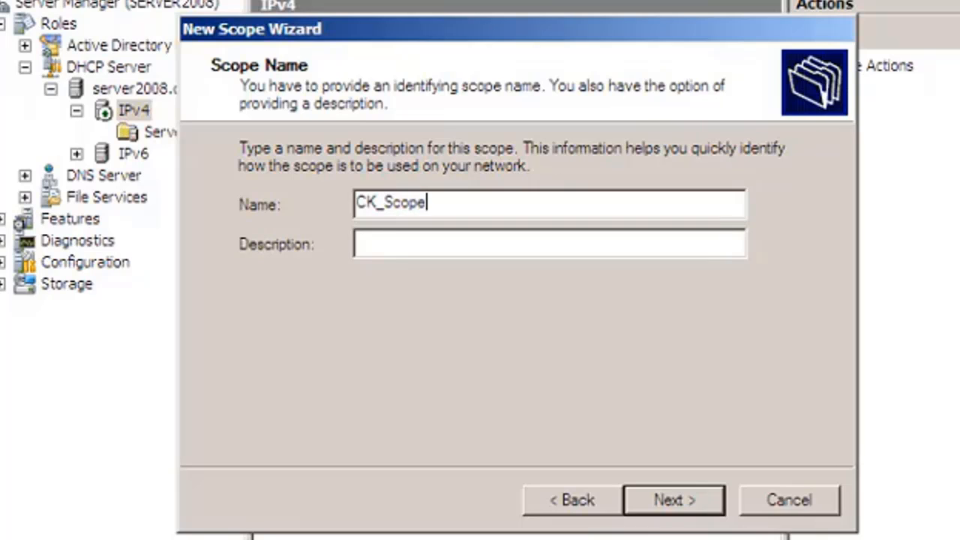
pyautogui.click(692, 486)
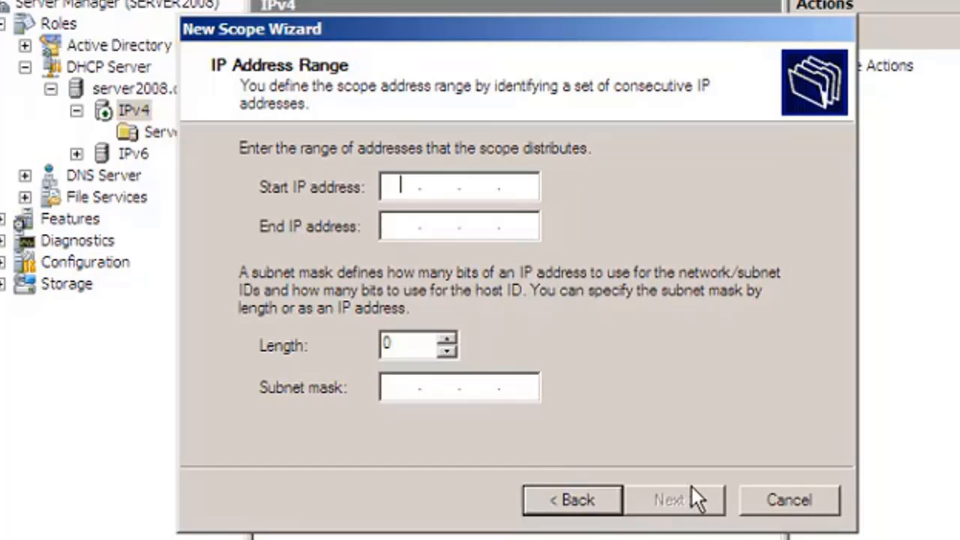
# Set the scope's start IP address to 192.168.0.10.
pyautogui.write('192 . 16')
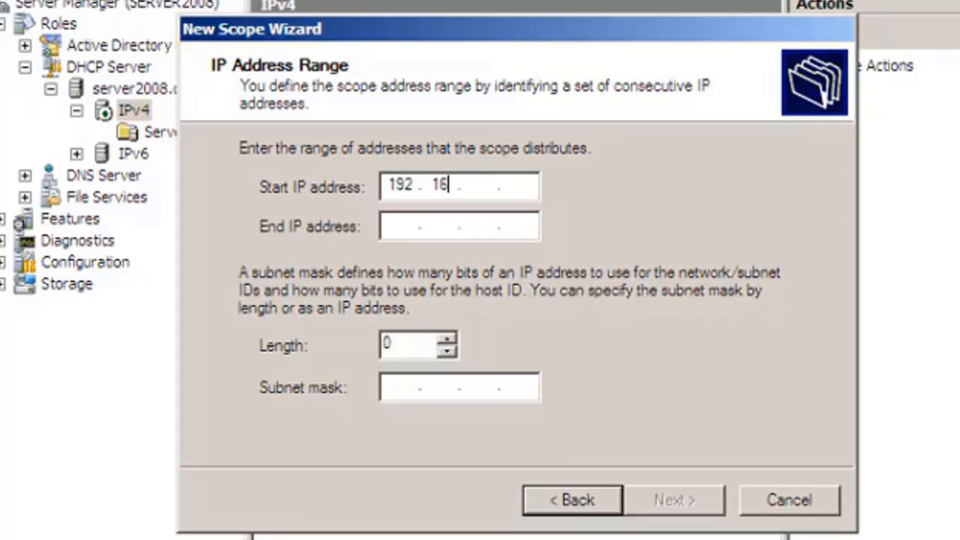
pyautogui.write('8 . 0 . 10')
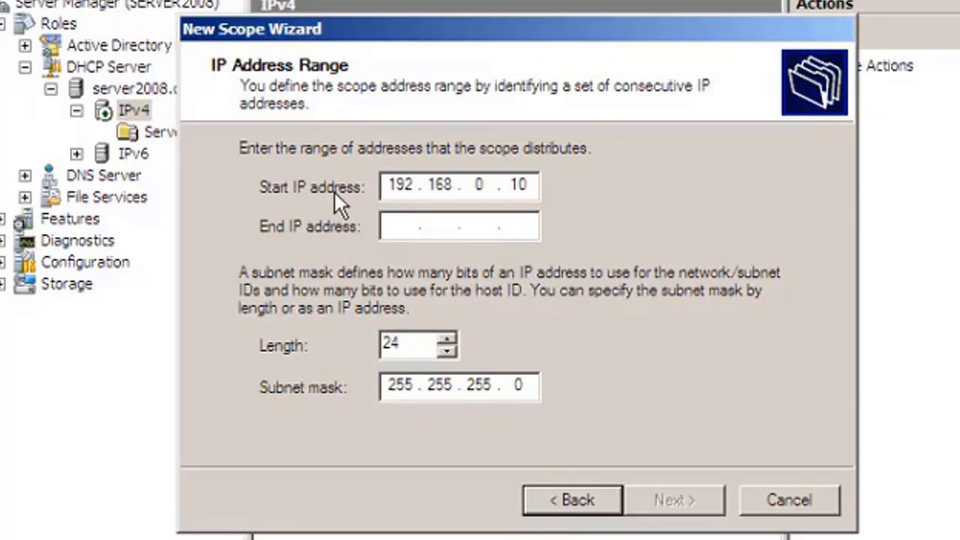
# Set the scope's end IP address to 192.168.0.150 and continue to the exclusions.
pyautogui.click(393, 223)
pyautogui.write('192.')
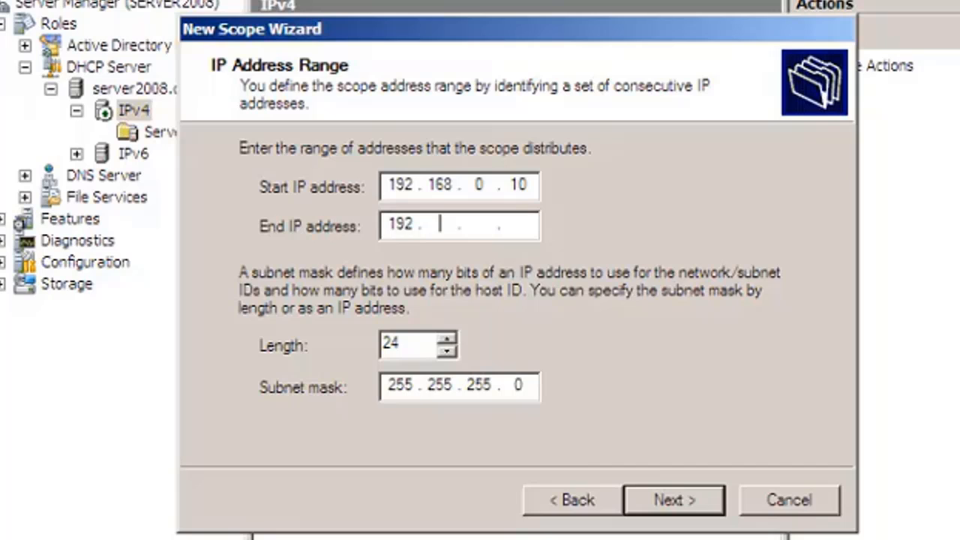
pyautogui.write('168.0.15')
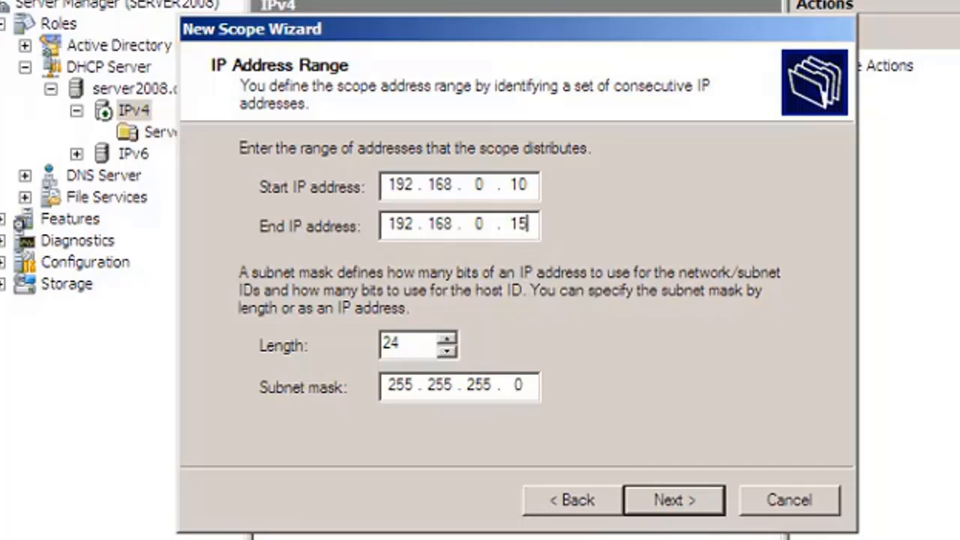
pyautogui.write('0')
pyautogui.click(682, 497)
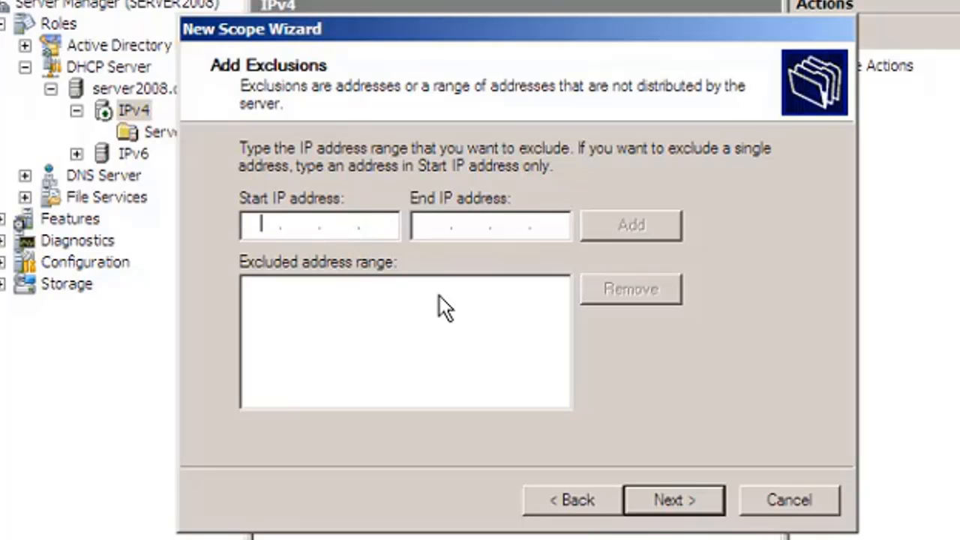
# Enter 192.168.0.10 as the start IP address of the exclusion range.
pyautogui.write('19')
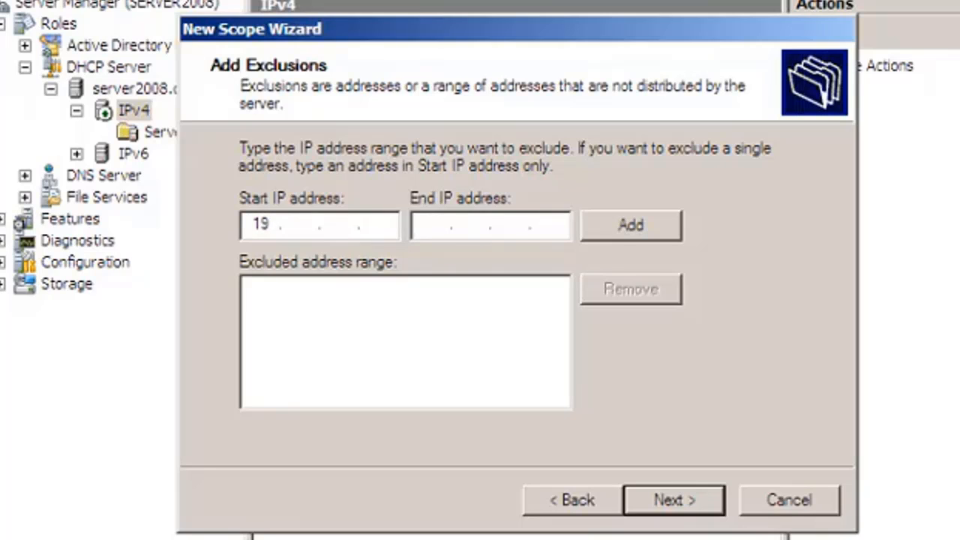
pyautogui.write('2 . 168 . 1')
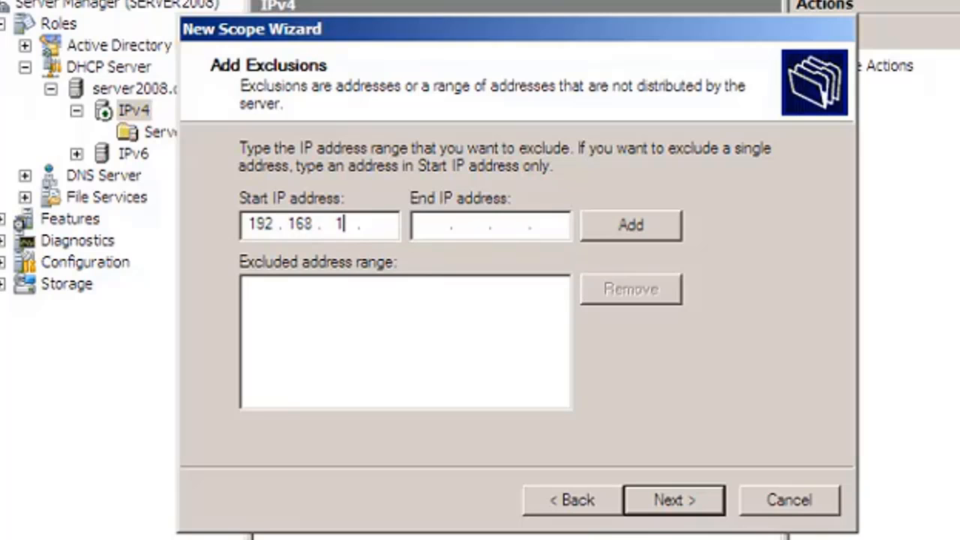
pyautogui.press('BackSpace')
pyautogui.write('0.10')
# Enter 192.168.0.20 as the exclusion's end IP address, recheck the scope's address range and return to the exclusions.
pyautogui.click(424, 227)
pyautogui.write('192 . ')
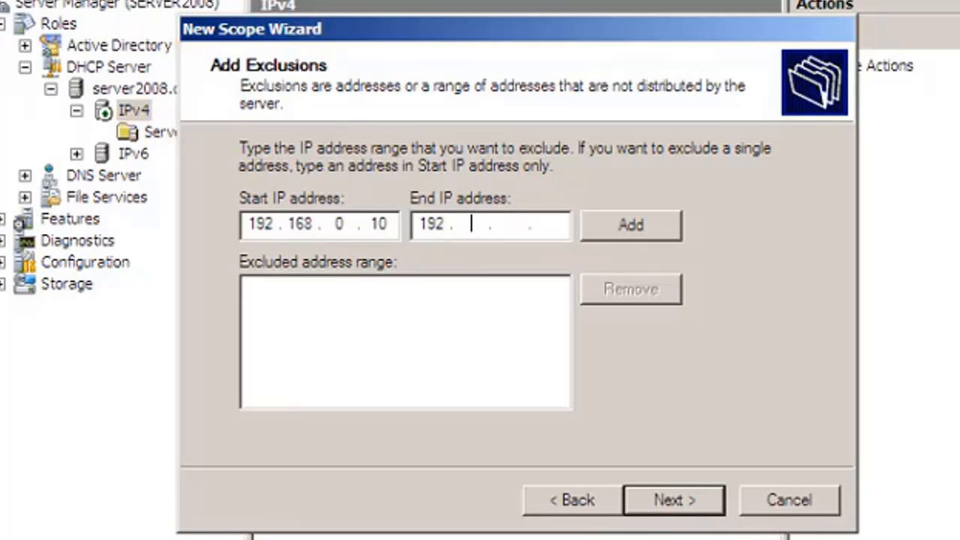
pyautogui.write('168 . 0')
pyautogui.click(551, 225)
pyautogui.write('20')
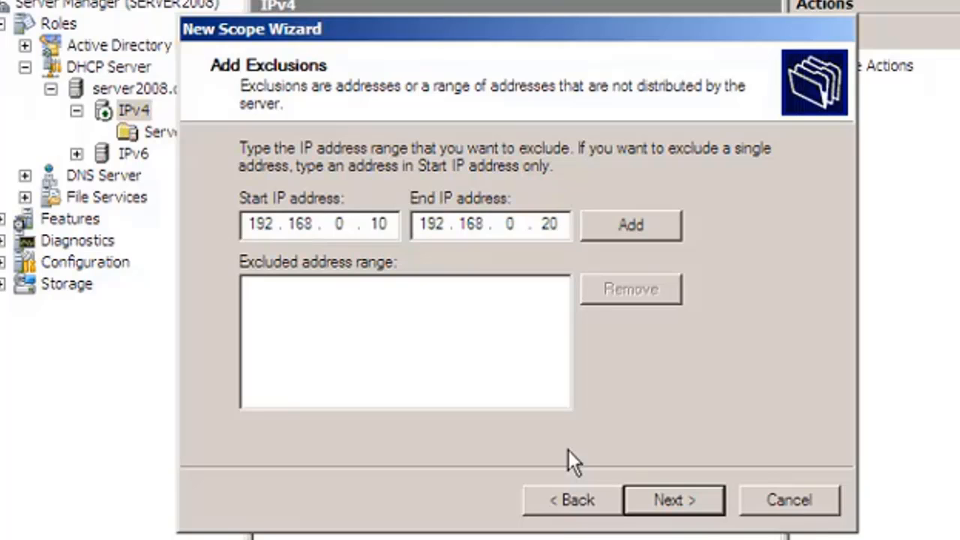
pyautogui.click(569, 501)
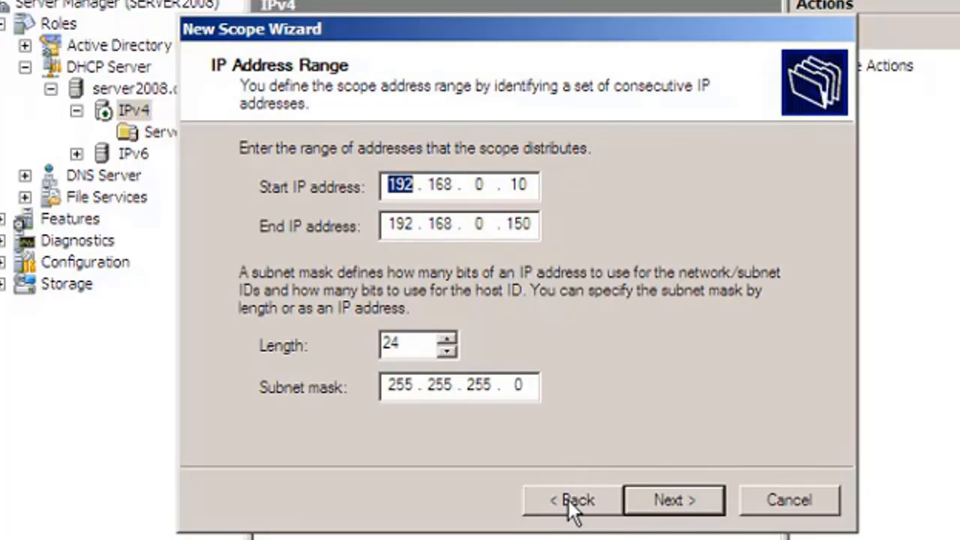
pyautogui.click(668, 499)
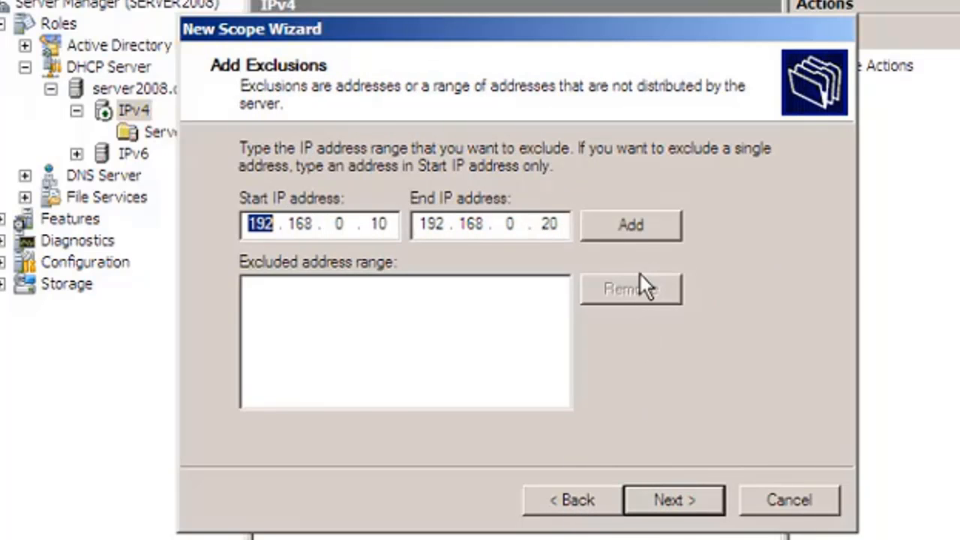
# Add the 192.168.0.10 to 192.168.0.20 exclusion range and accept the default lease duration.
pyautogui.click(632, 225)
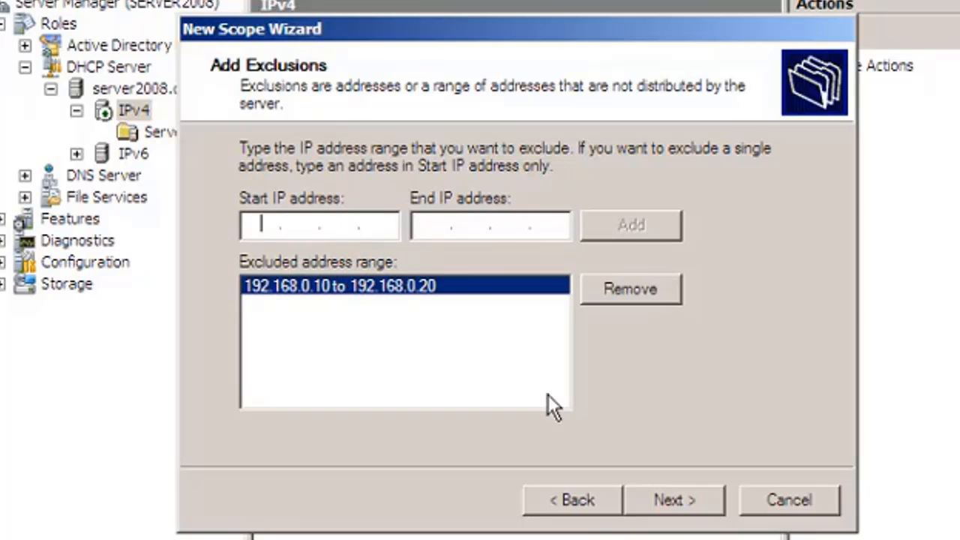
pyautogui.click(681, 497)
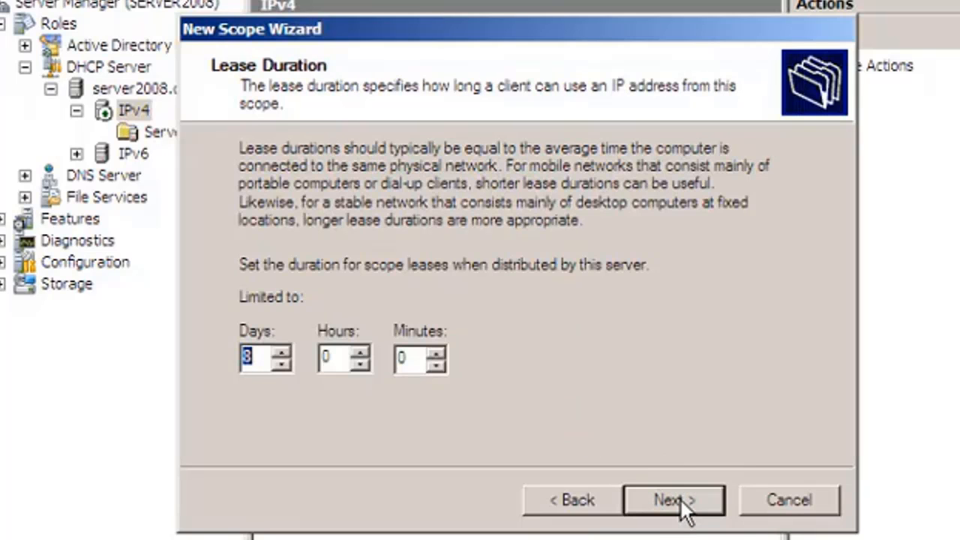
pyautogui.press('Return')
# Decline configuring the scope's DHCP options now and finish creating the scope.
pyautogui.click(416, 333)
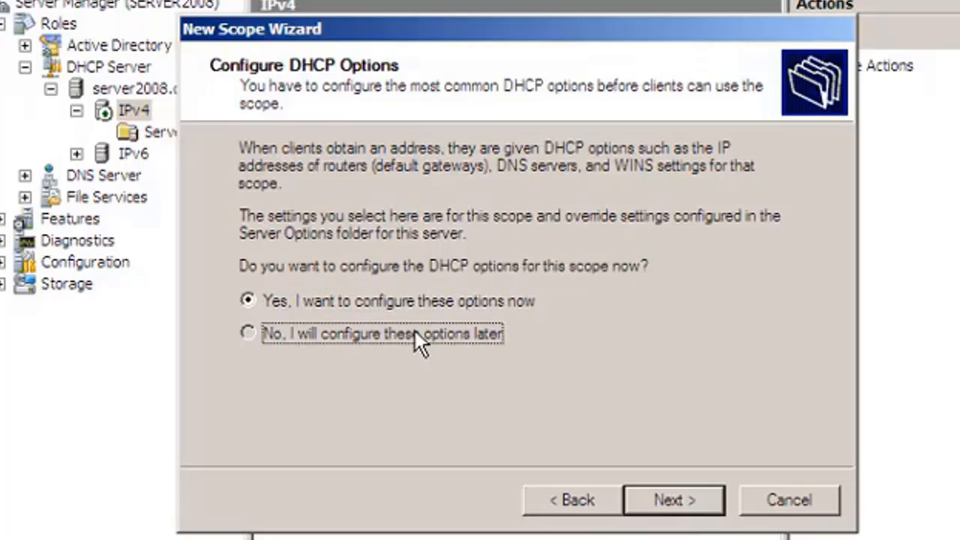
pyautogui.click(723, 503)
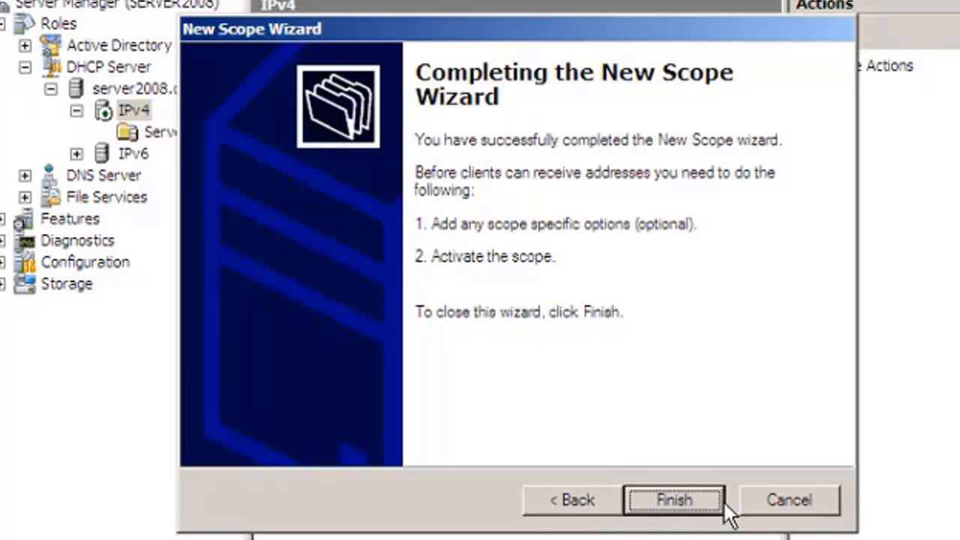
pyautogui.click(695, 503)
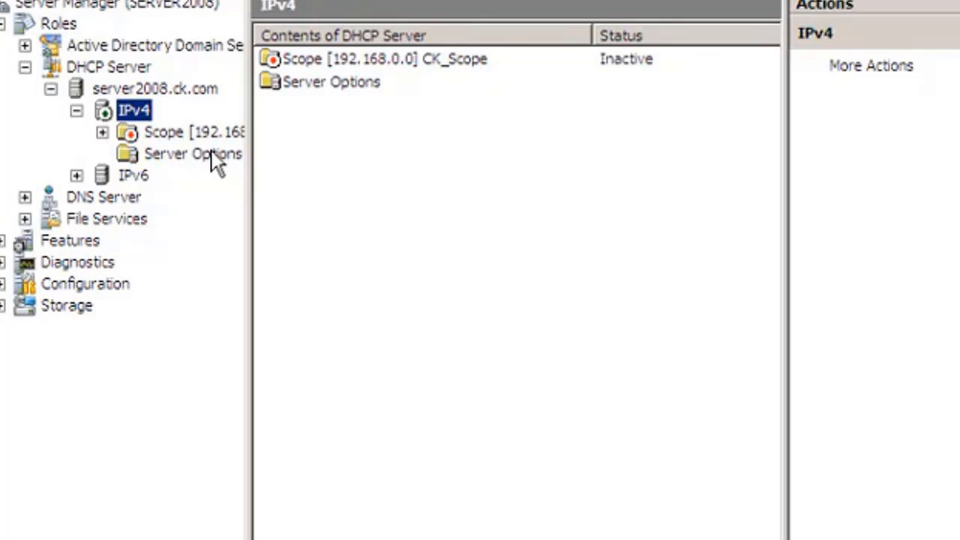
# Activate CK_Scope and open its address pool.
pyautogui.click(188, 132)
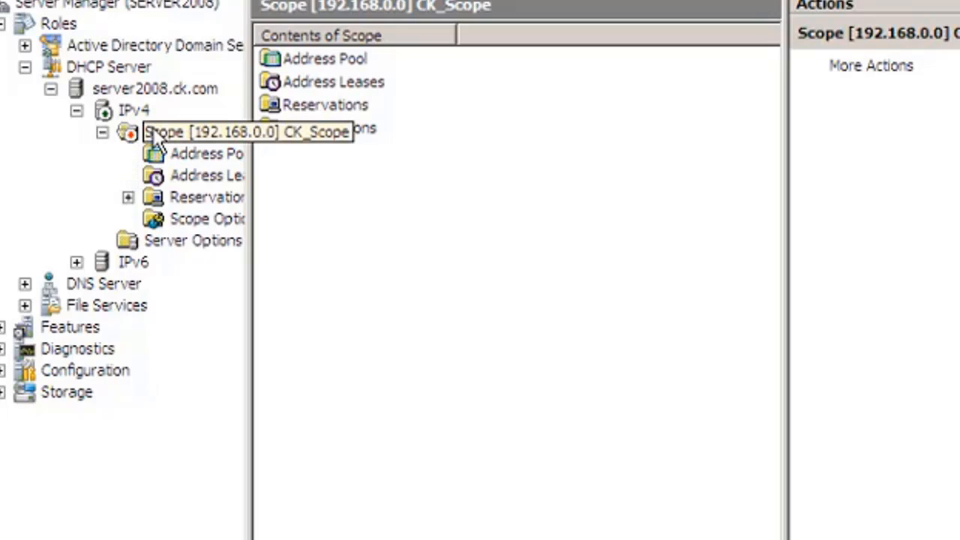
pyautogui.rightClick(154, 137)
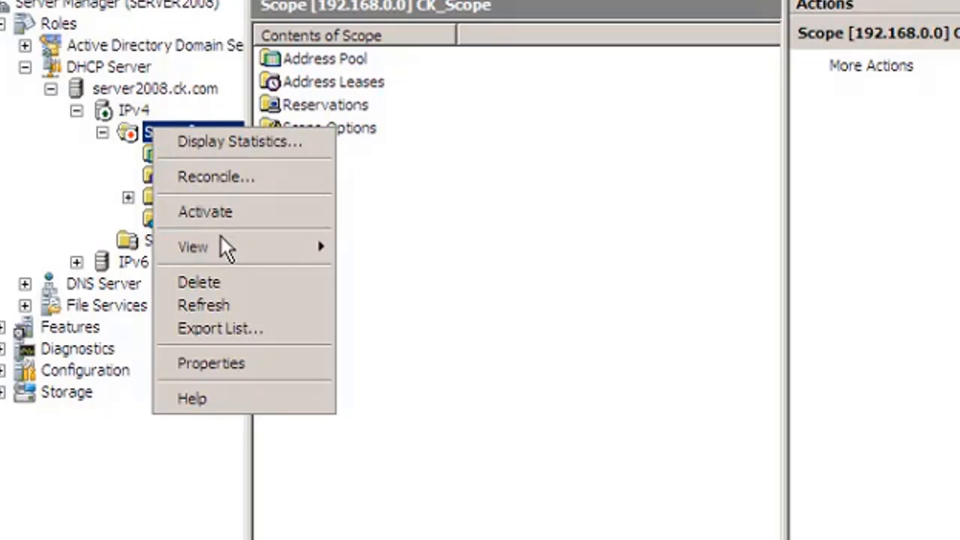
pyautogui.click(217, 211)
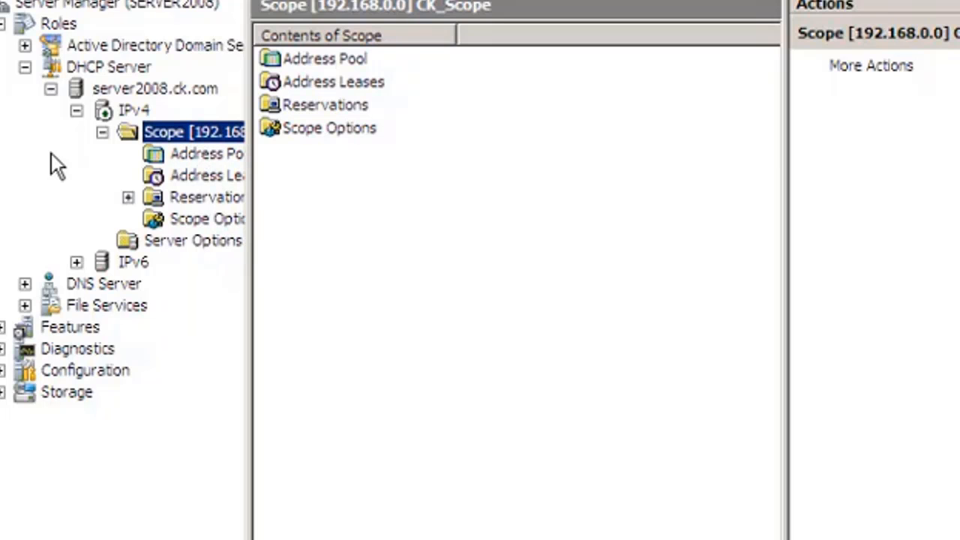
pyautogui.doubleClick(306, 58)
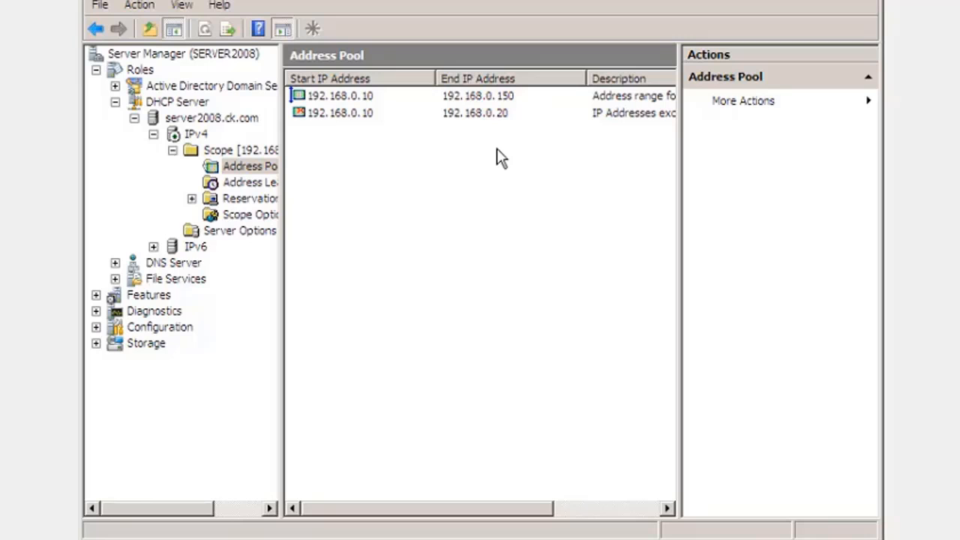
# Switch to the Vista virtual machine and open its network connections from the Network and Sharing Center.
pyautogui.moveTo(89, 537)
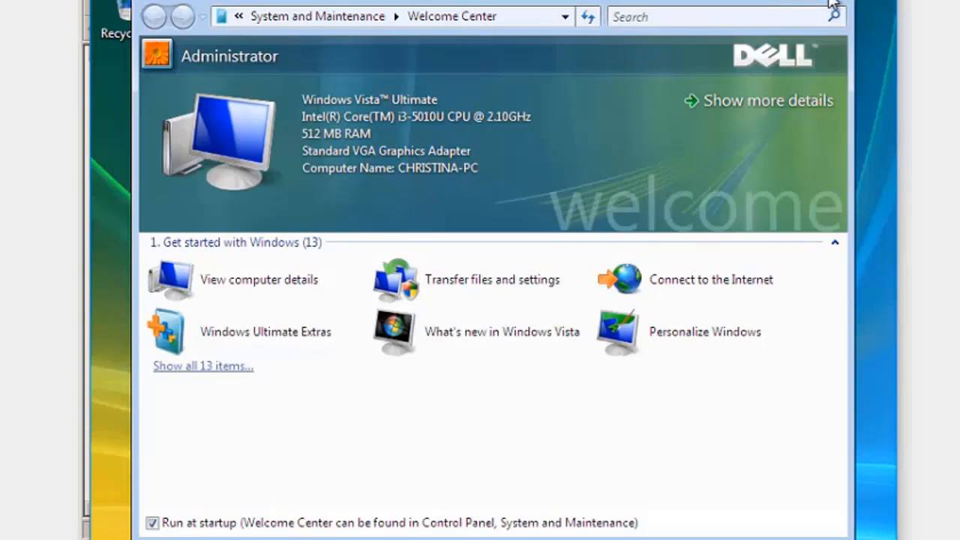
pyautogui.click(830, 2)
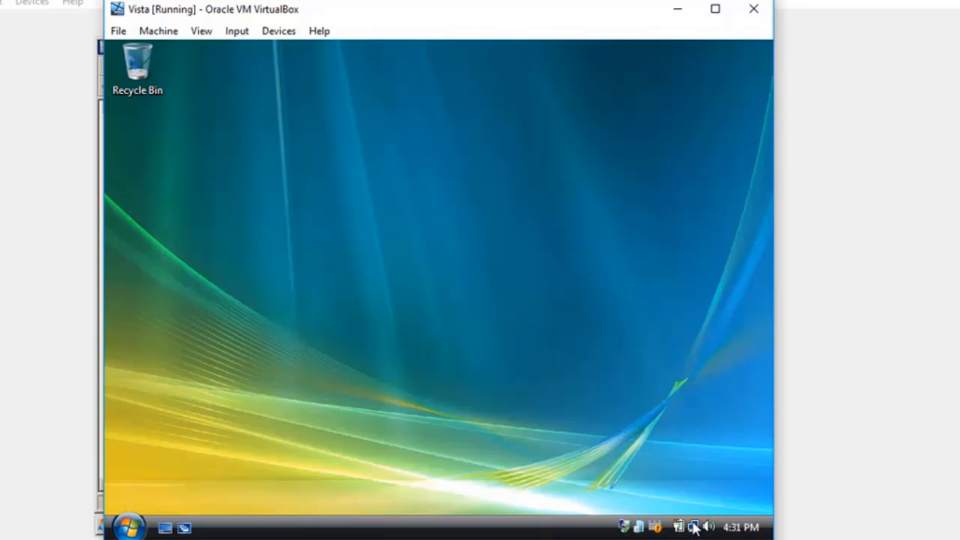
pyautogui.rightClick(694, 527)
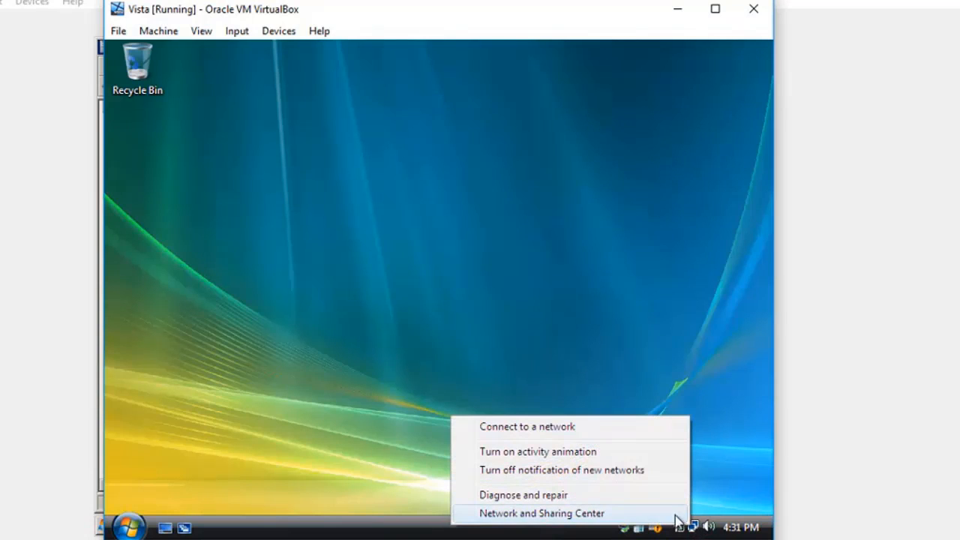
pyautogui.click(658, 514)
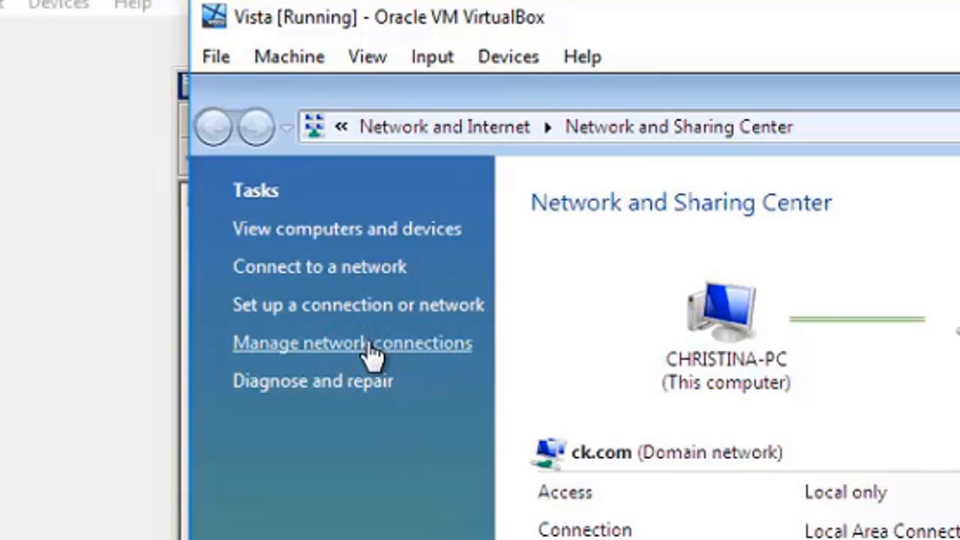
pyautogui.click(369, 341)
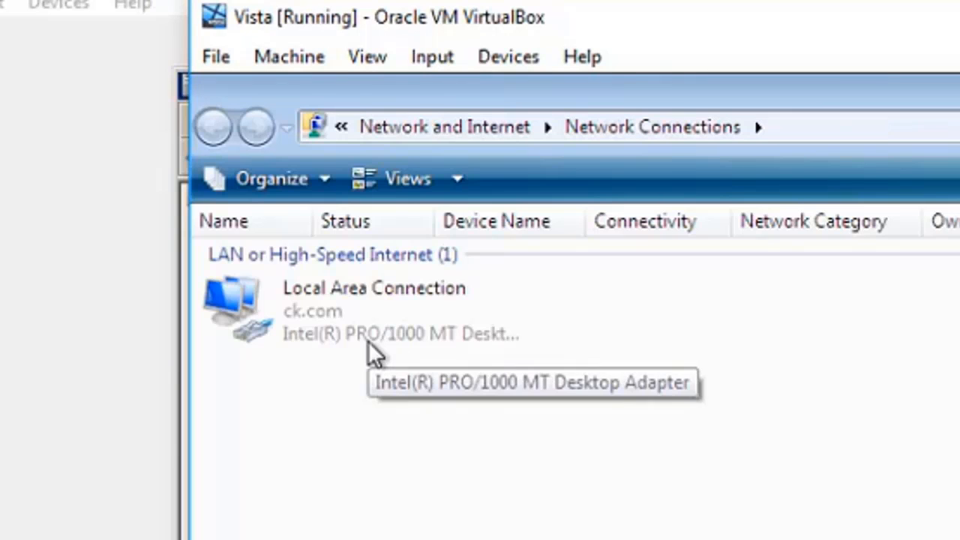
# Set Vista's Local Area Connection to obtain its IPv4 address automatically and apply the connection properties.
pyautogui.click(363, 319)
pyautogui.rightClick(362, 318)
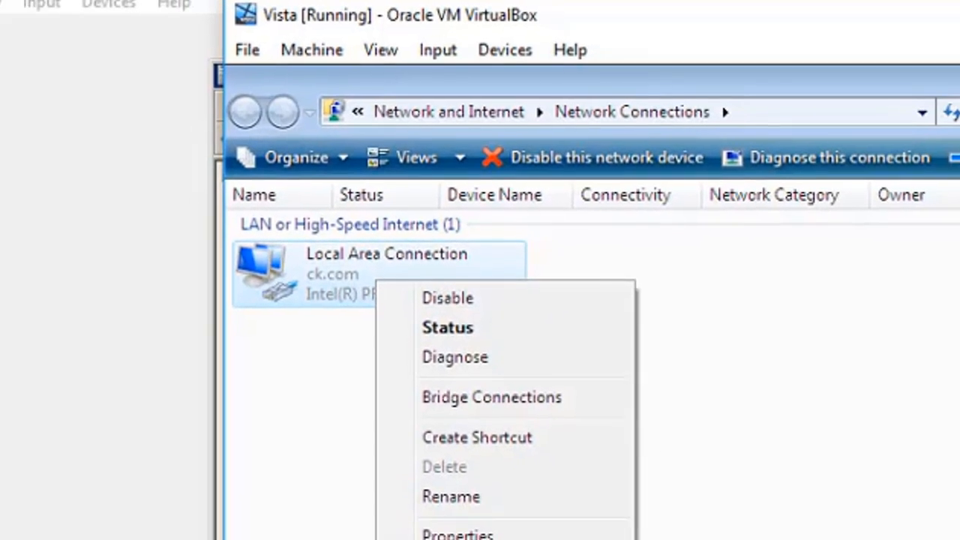
pyautogui.click(450, 534)
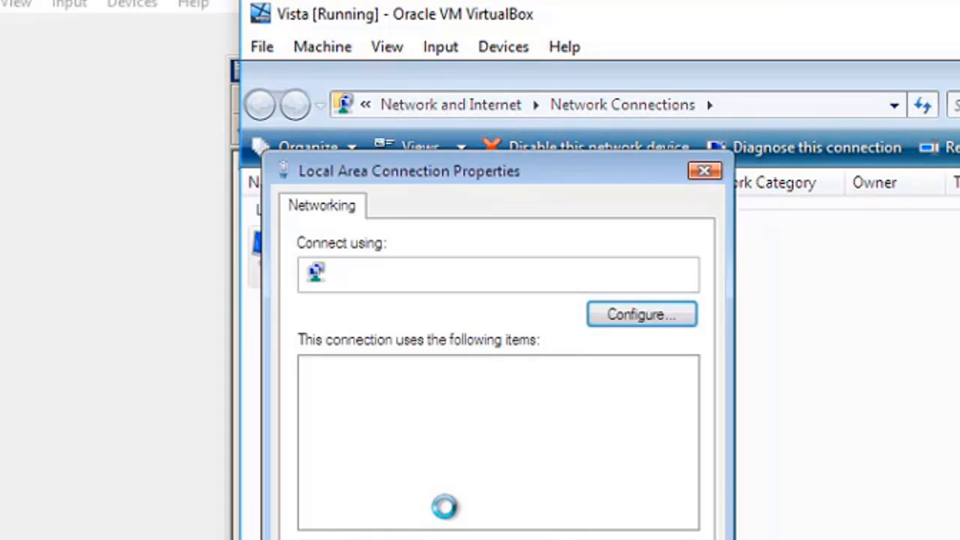
pyautogui.doubleClick(458, 454)
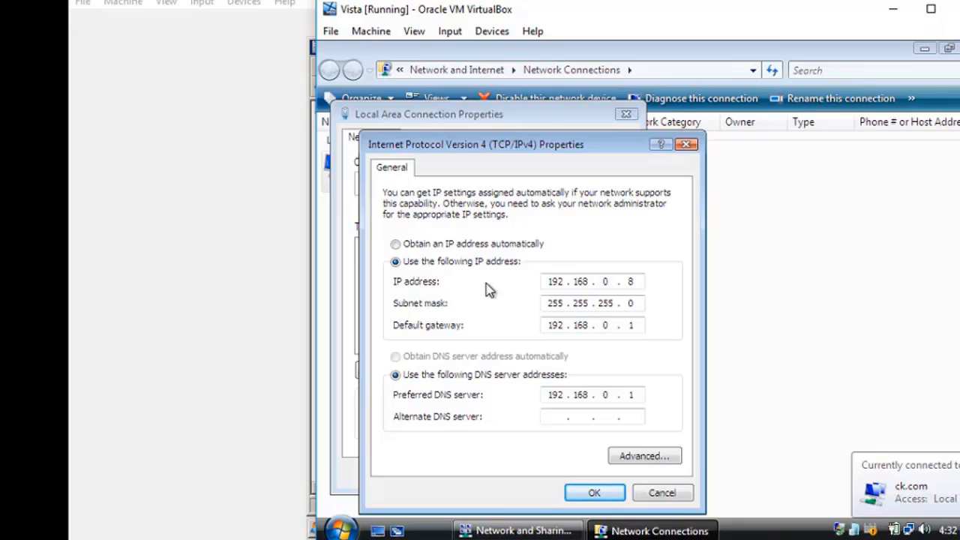
pyautogui.click(425, 249)
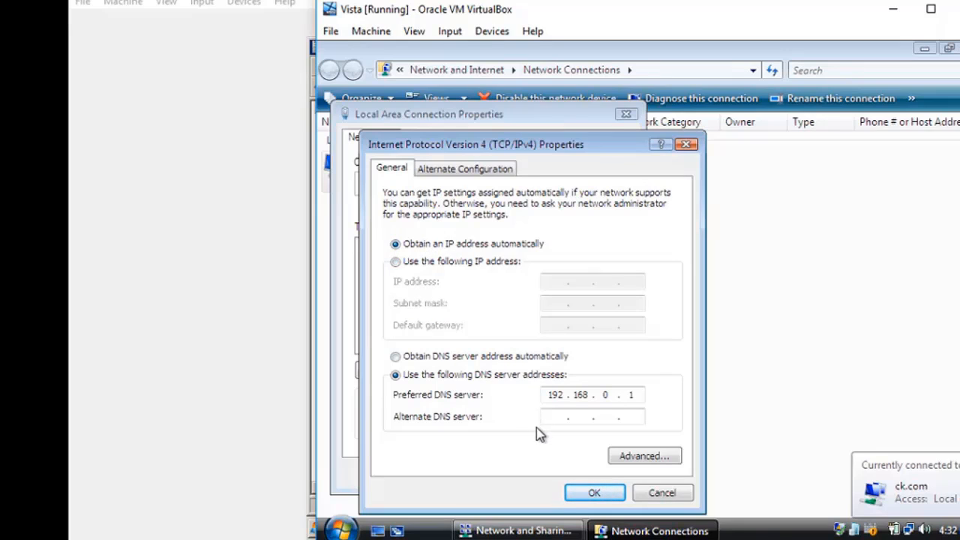
pyautogui.click(592, 495)
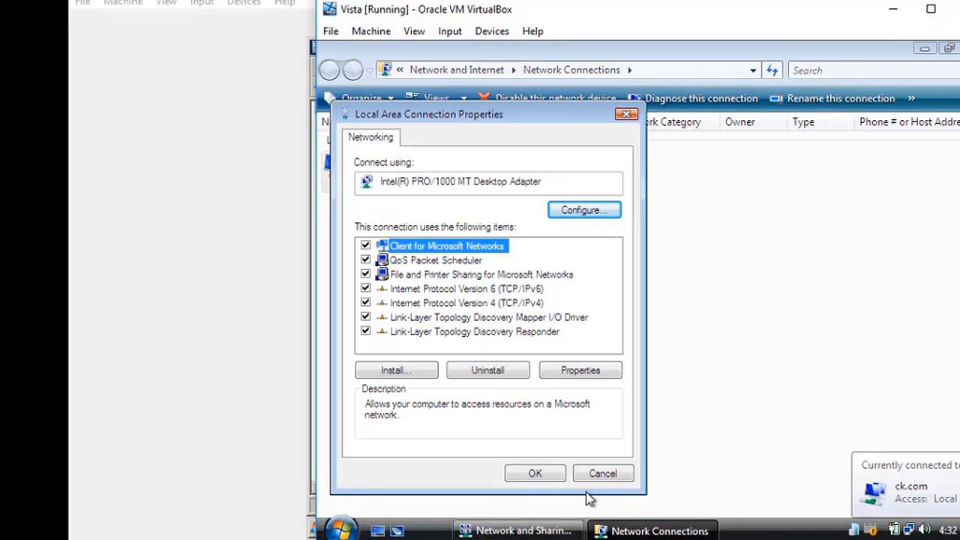
pyautogui.click(545, 473)
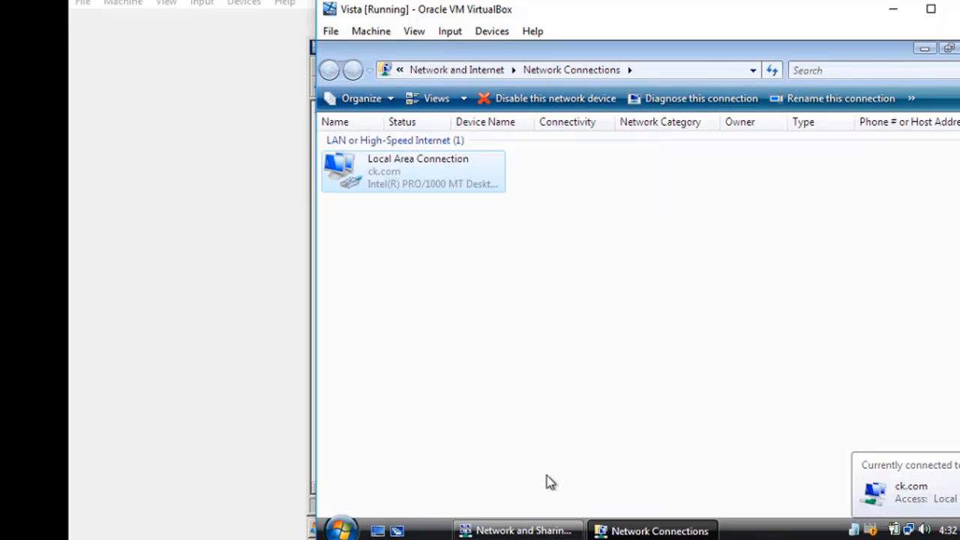
# Review the network connection details of Vista's Local Area Connection, close them and minimize the network windows.
pyautogui.rightClick(437, 184)
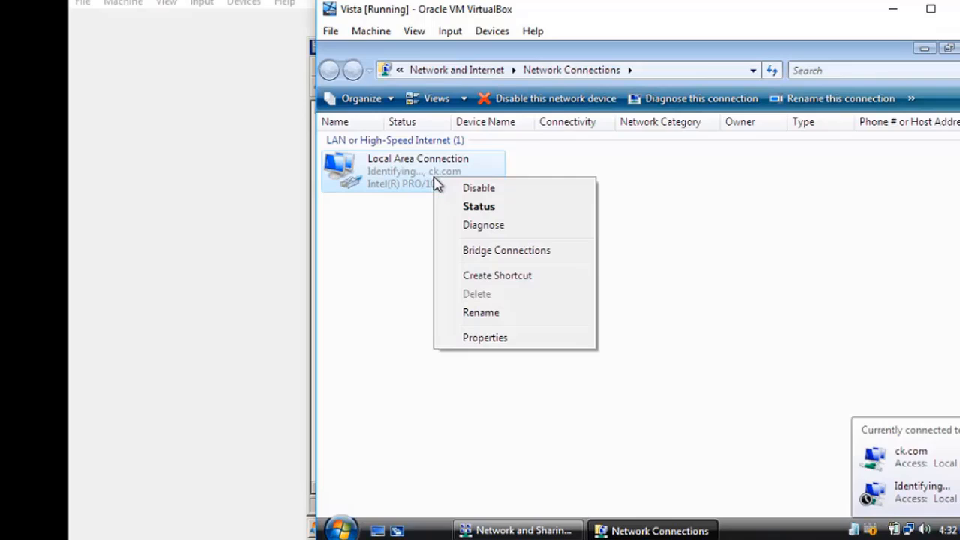
pyautogui.click(462, 207)
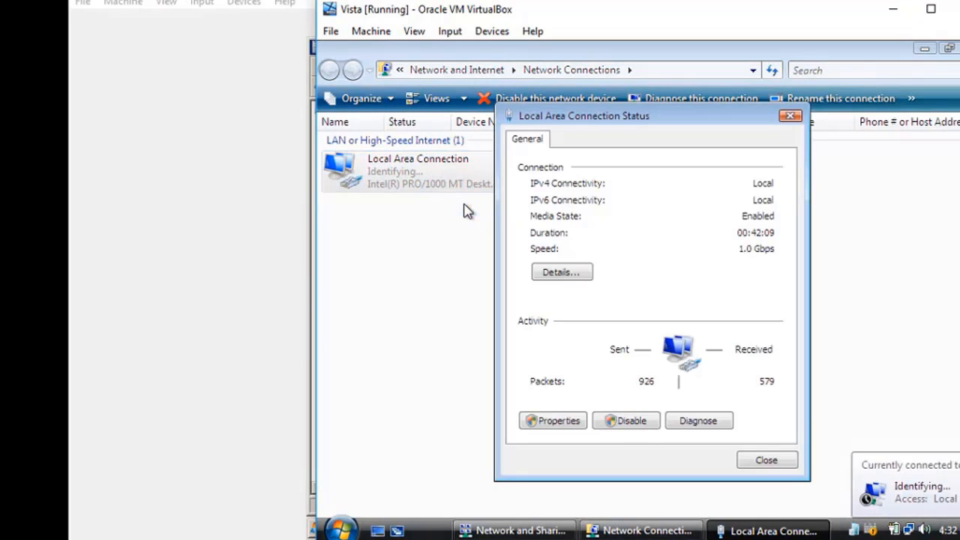
pyautogui.click(550, 274)
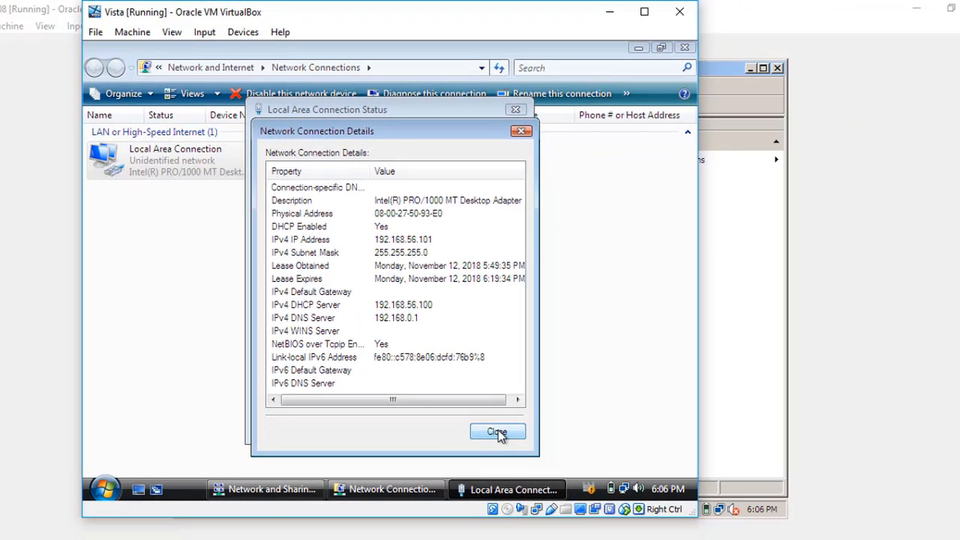
pyautogui.click(498, 431)
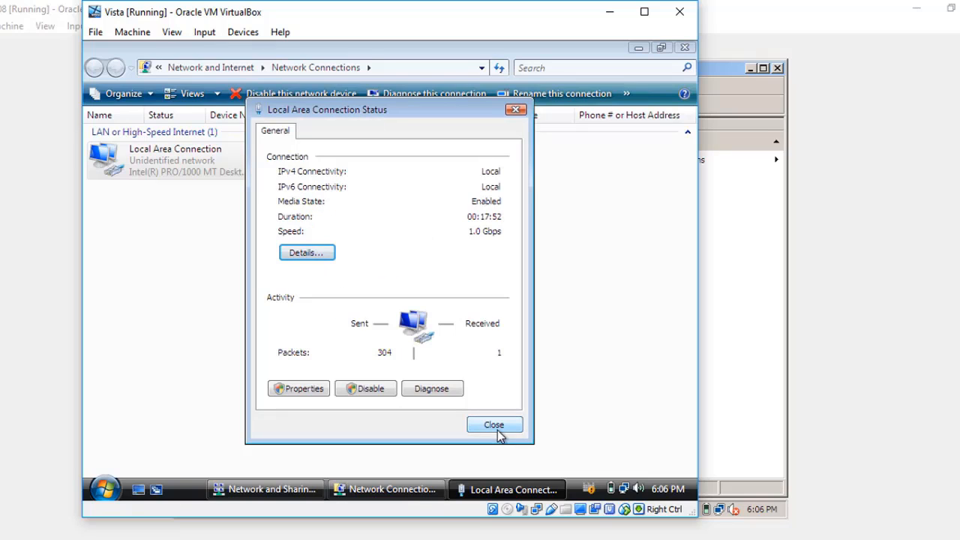
pyautogui.click(494, 424)
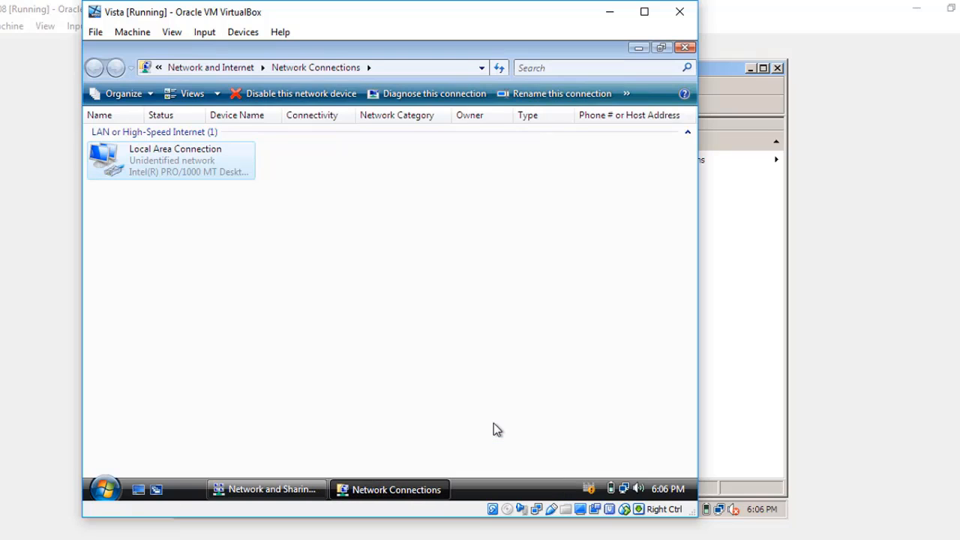
pyautogui.click(642, 48)
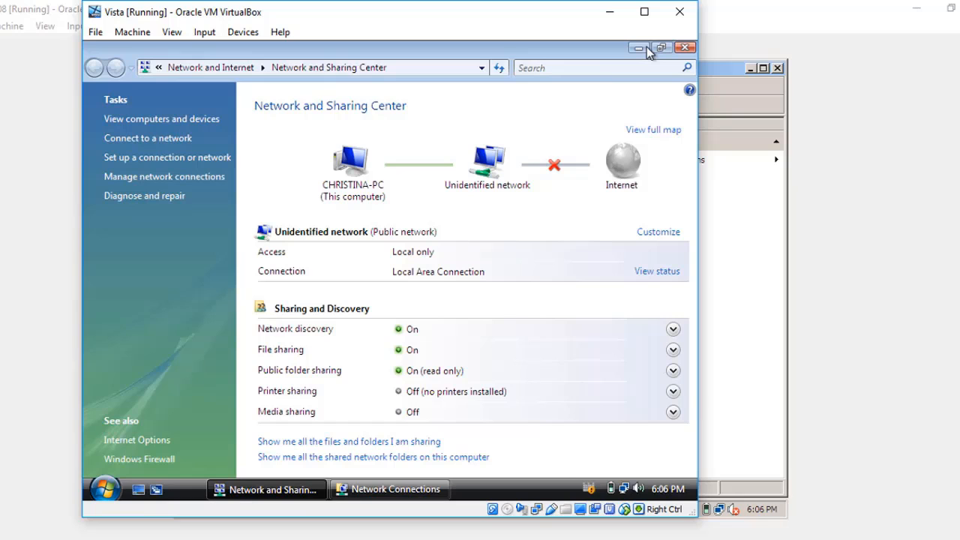
pyautogui.click(637, 48)
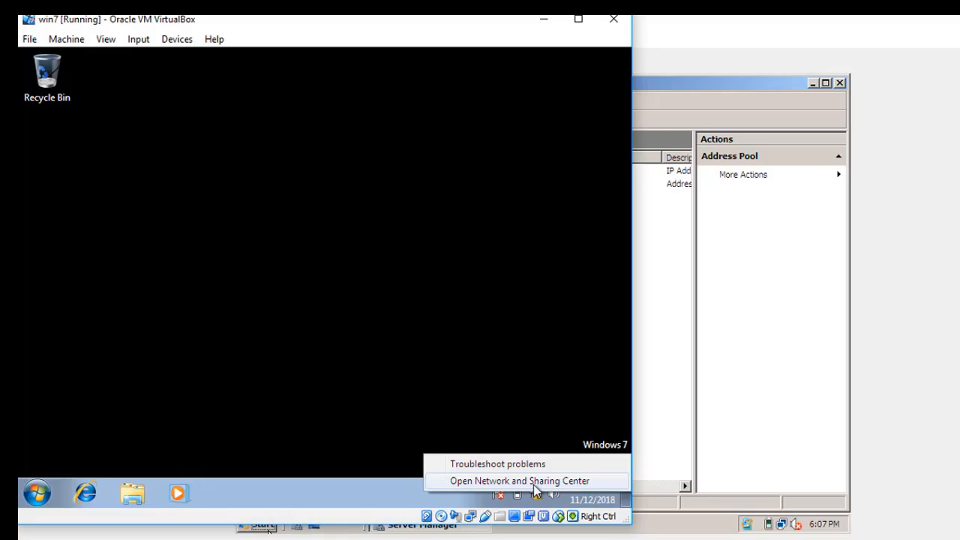
# Switch to the win7 virtual machine, set its Local Area Connection to obtain an IPv4 address automatically and apply the properties.
pyautogui.click(533, 482)
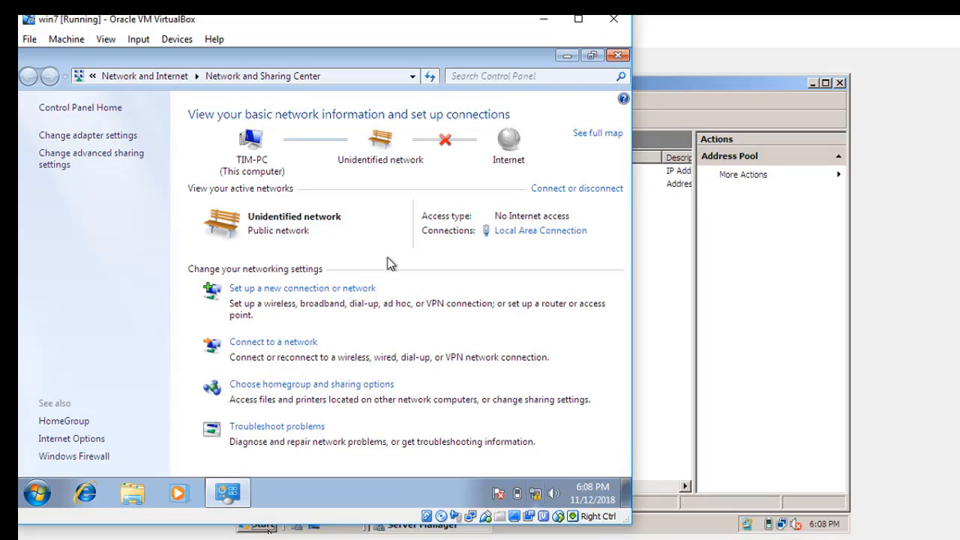
pyautogui.click(81, 135)
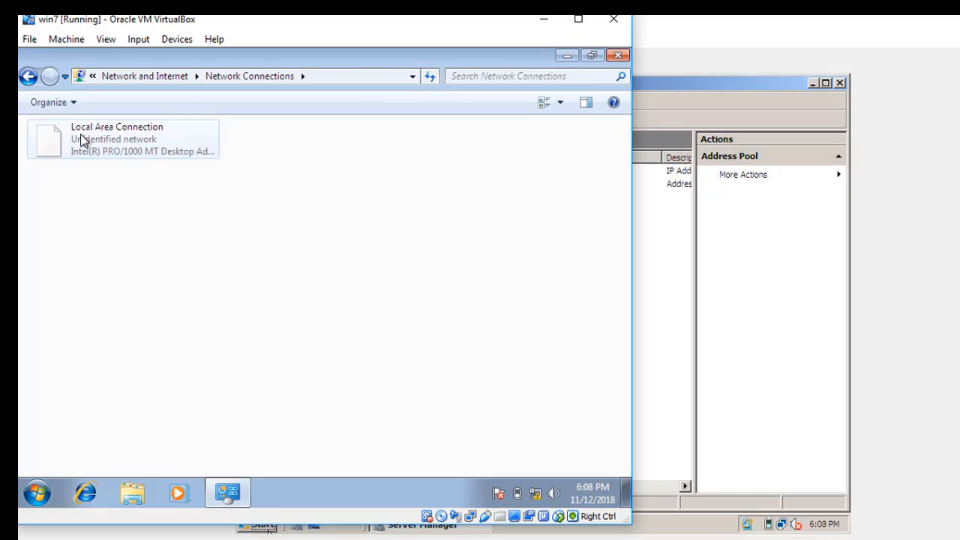
pyautogui.click(120, 151)
pyautogui.rightClick(120, 151)
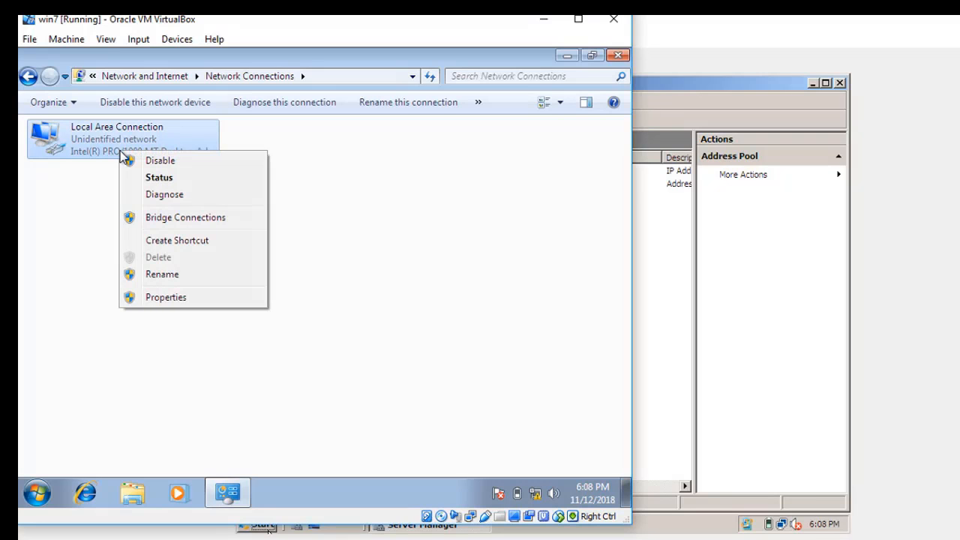
pyautogui.click(161, 298)
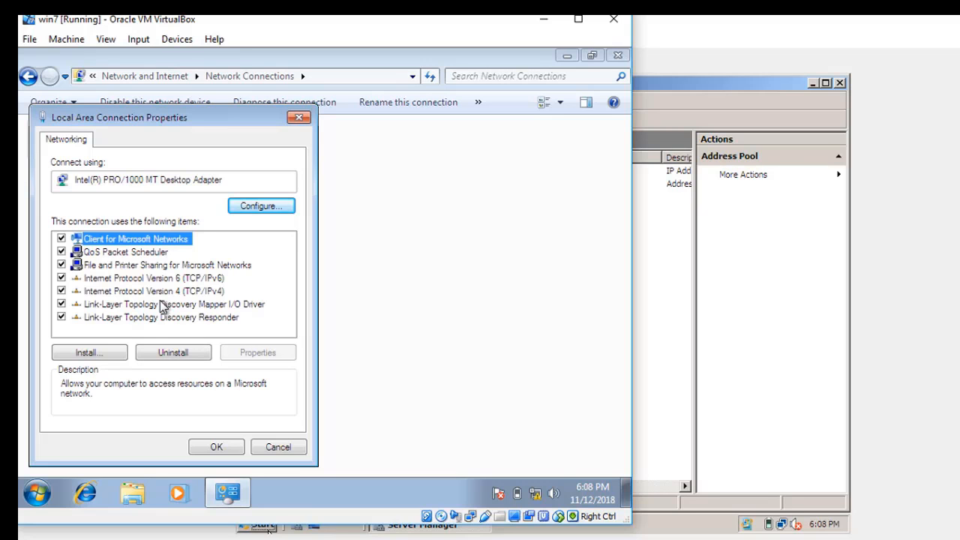
pyautogui.doubleClick(160, 291)
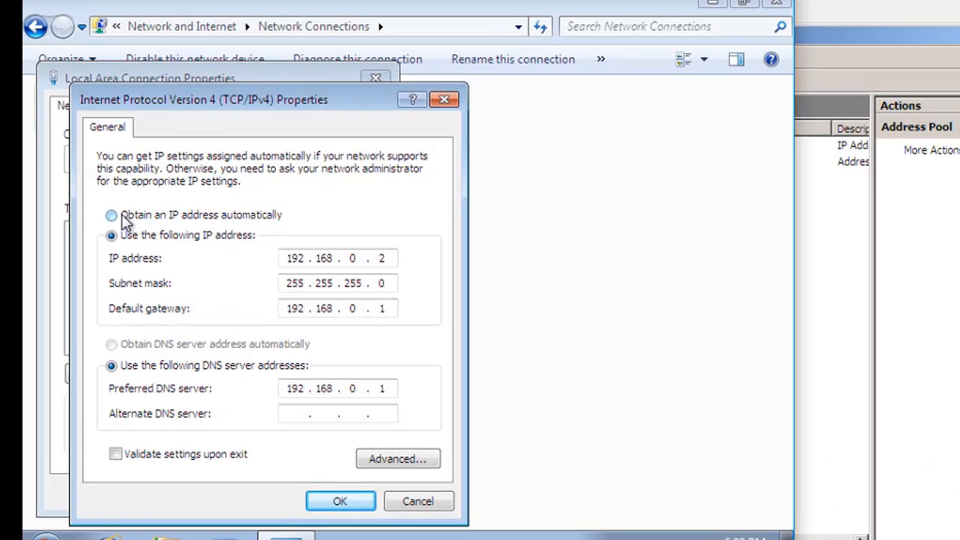
pyautogui.click(113, 215)
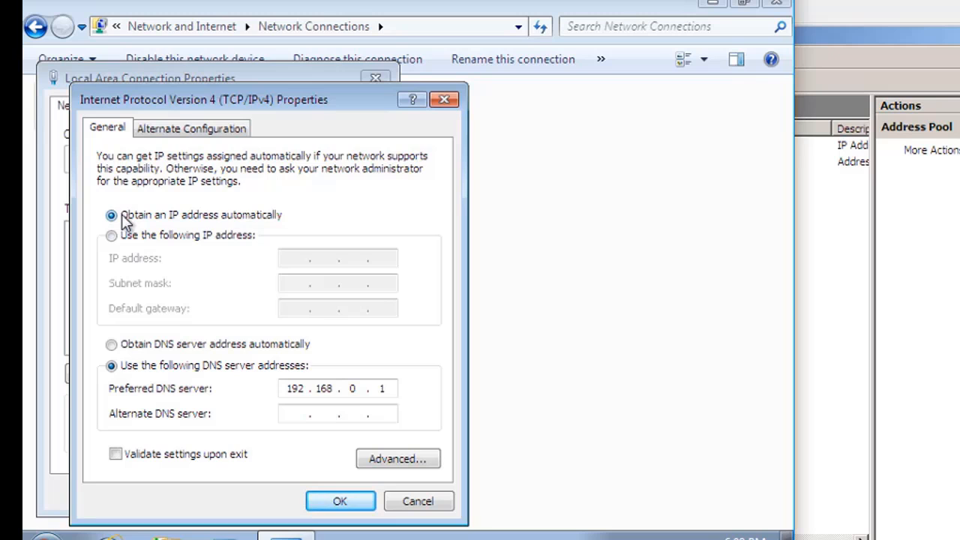
pyautogui.click(339, 502)
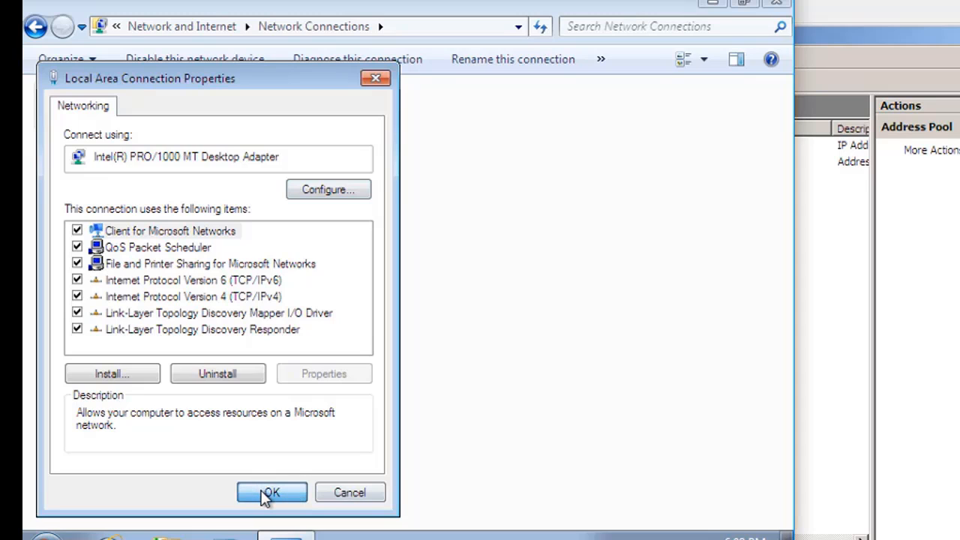
pyautogui.click(267, 496)
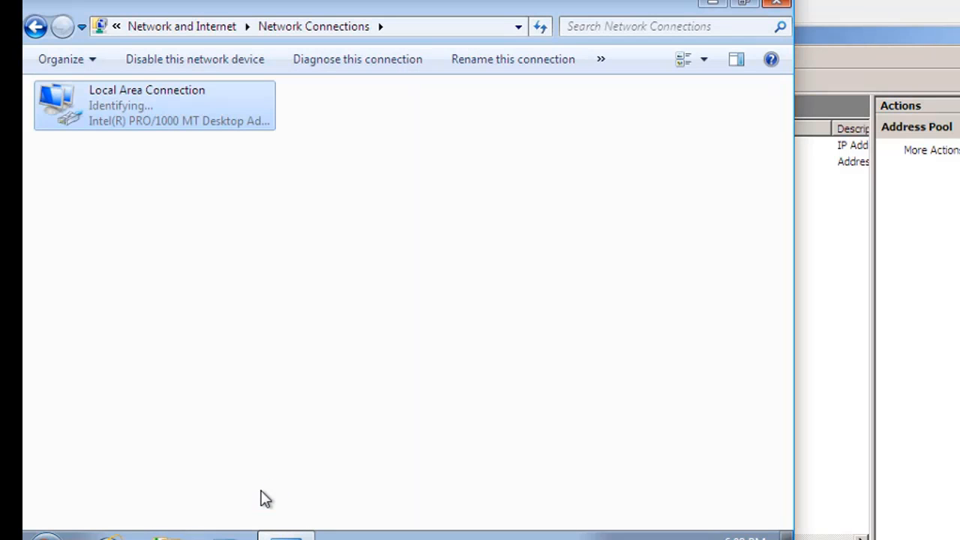
# Review the network connection details of win7's Local Area Connection, close them and minimize the network window and the virtual machine.
pyautogui.rightClick(178, 123)
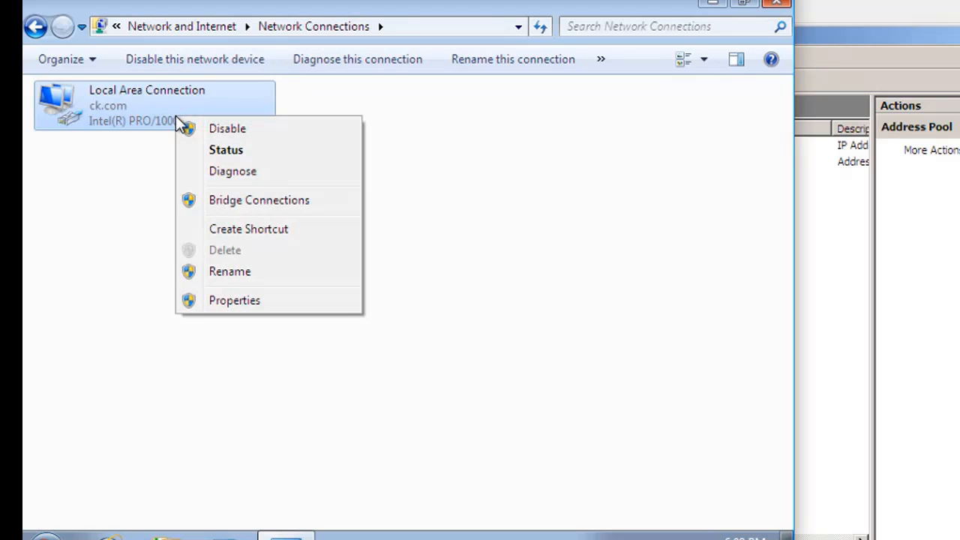
pyautogui.click(211, 151)
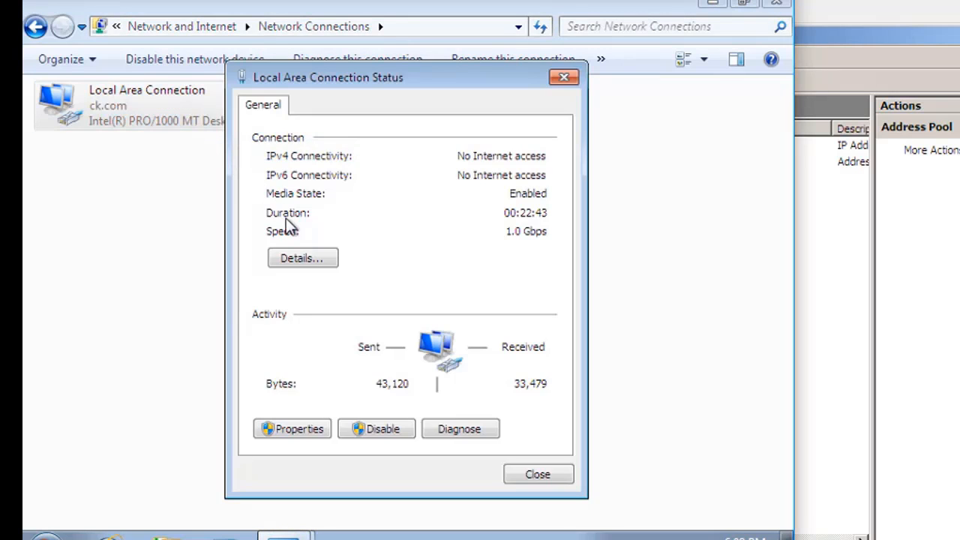
pyautogui.click(303, 258)
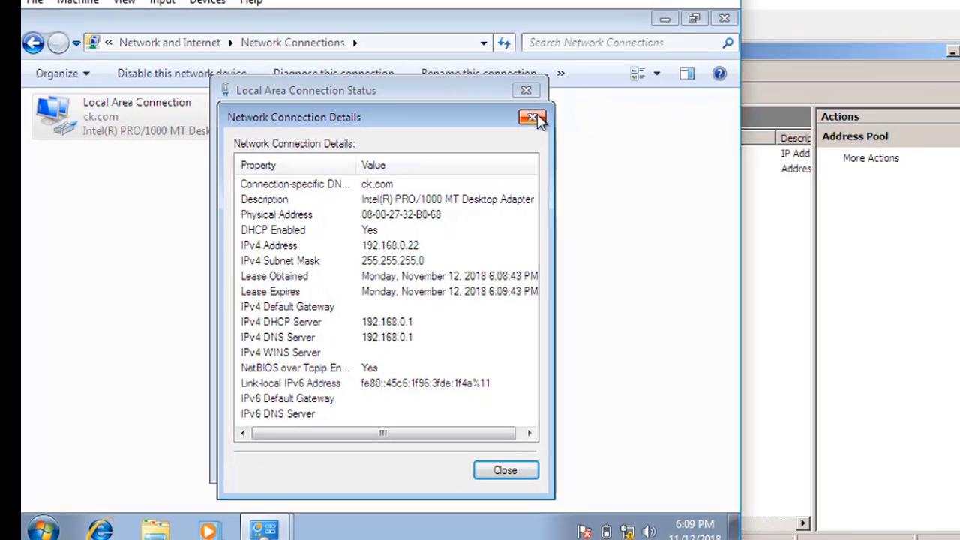
pyautogui.click(534, 117)
pyautogui.click(527, 92)
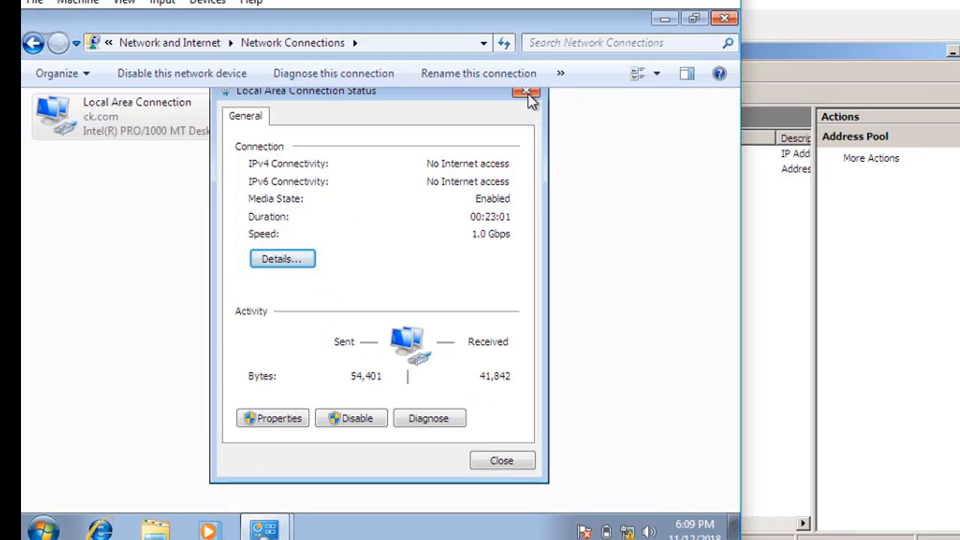
pyautogui.click(663, 21)
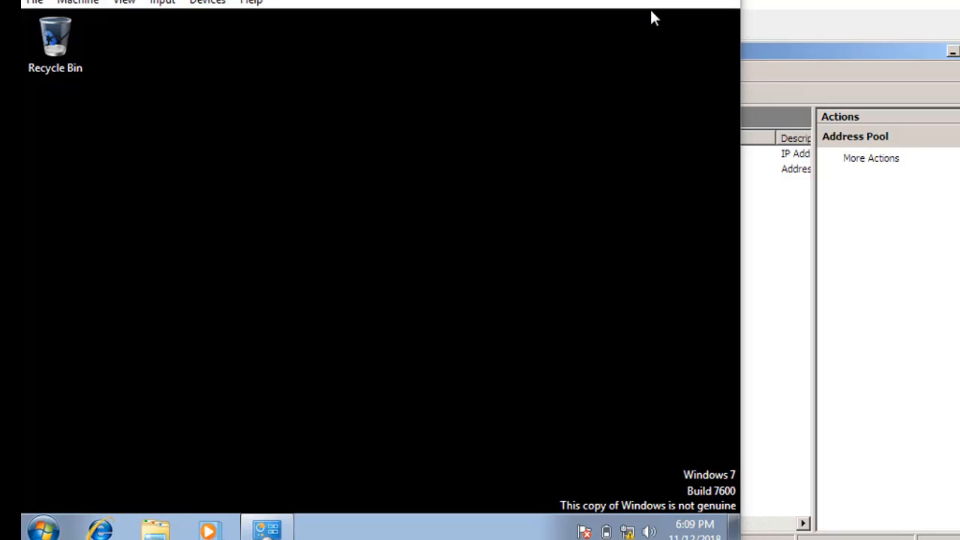
pyautogui.click(651, 1)
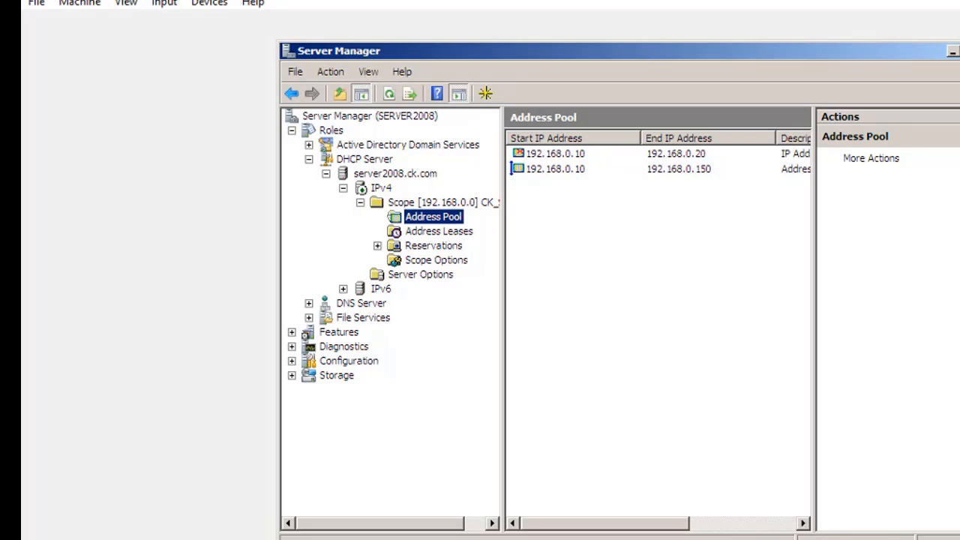
# Switch to the Vista virtual machine and restore its Network Connections window.
pyautogui.moveTo(300, 539)
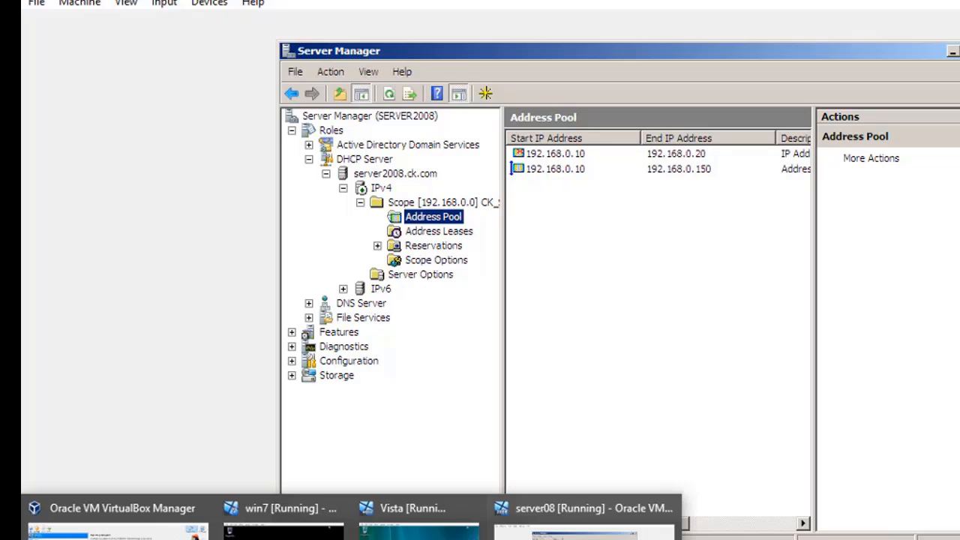
pyautogui.moveTo(418, 536)
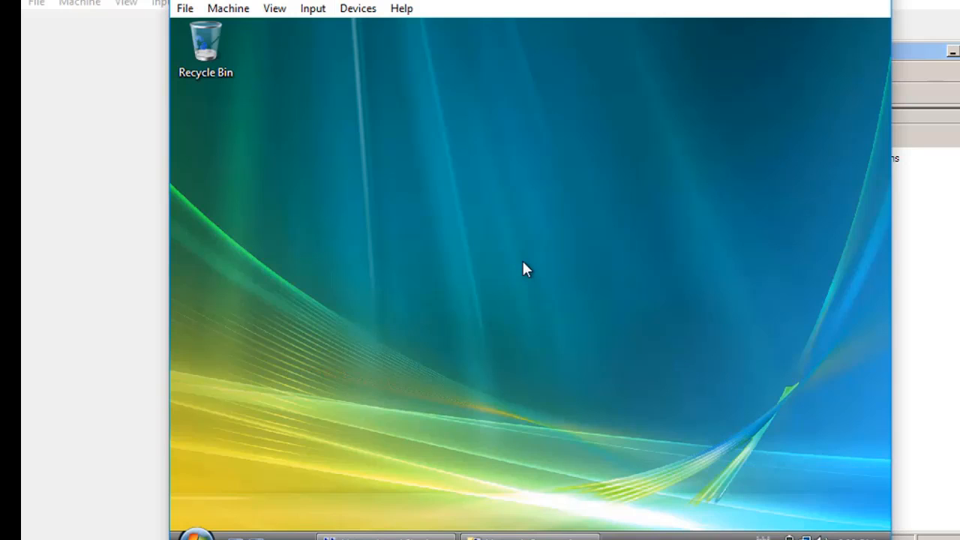
pyautogui.click(417, 537)
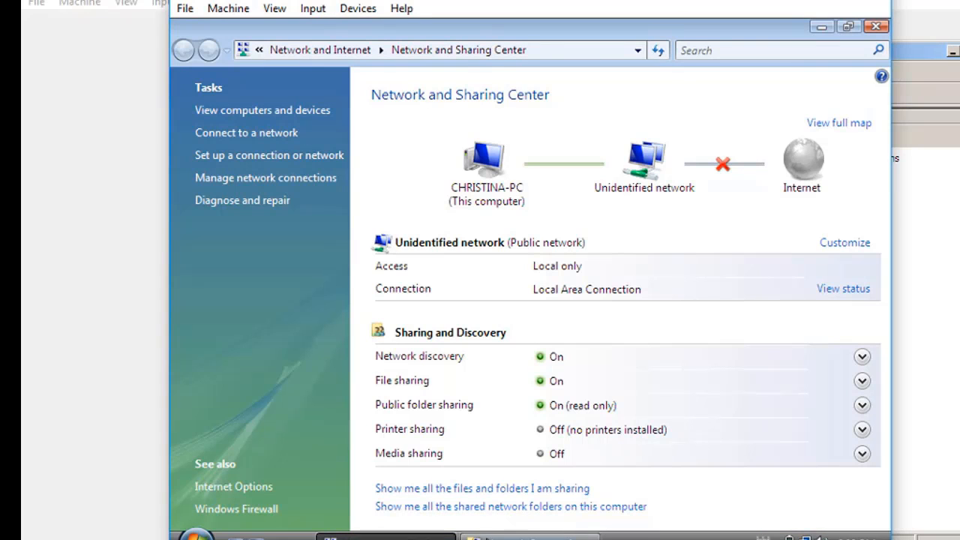
pyautogui.click(529, 537)
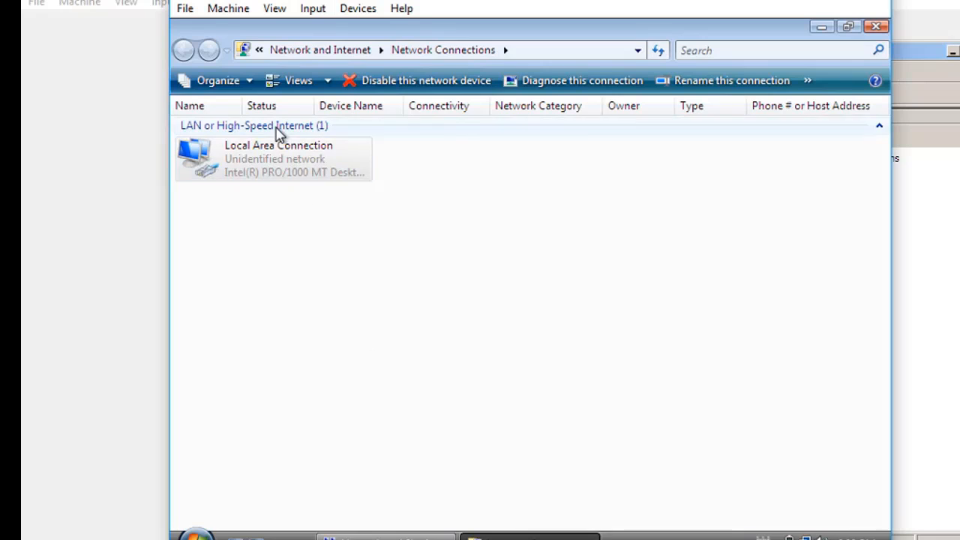
# Check the status and network connection details of Vista's Local Area Connection, close them and minimize the virtual machine.
pyautogui.rightClick(288, 172)
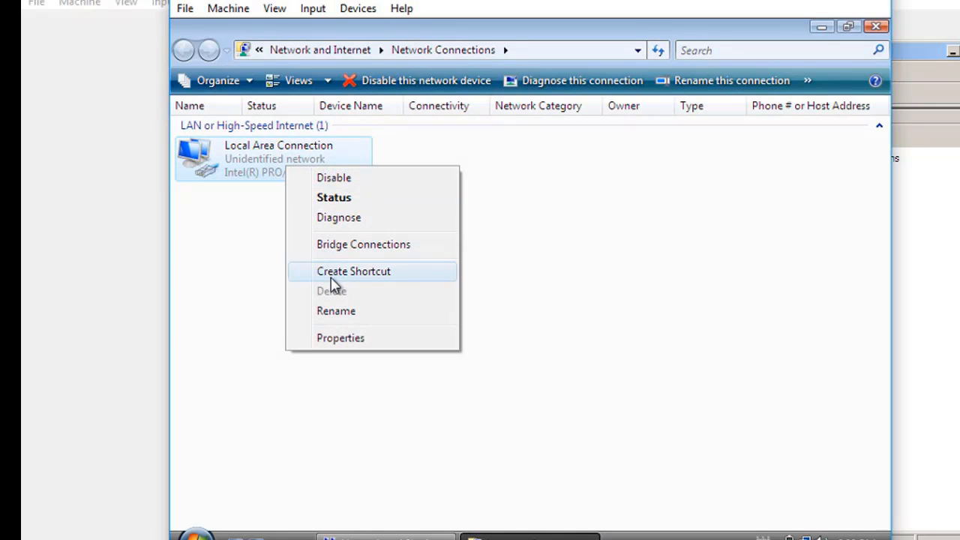
pyautogui.click(331, 198)
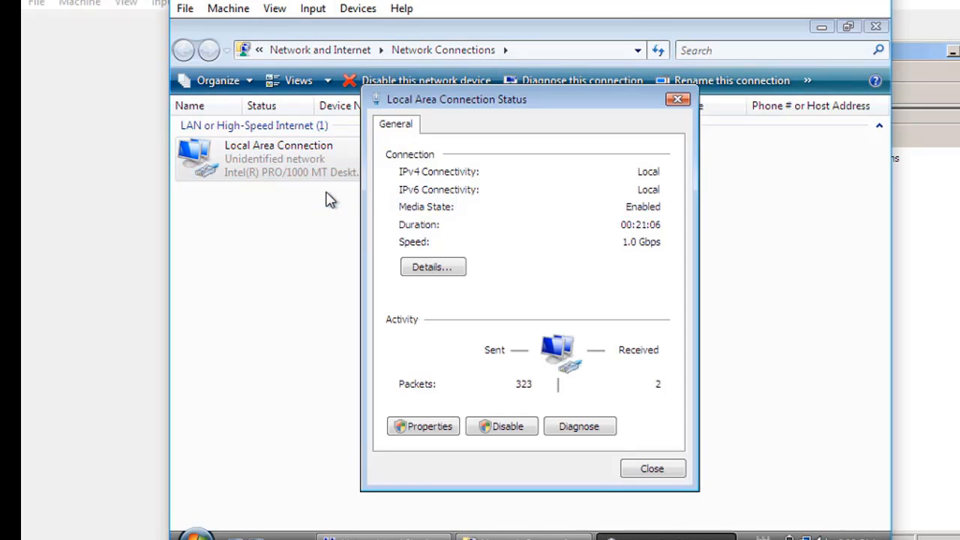
pyautogui.click(433, 270)
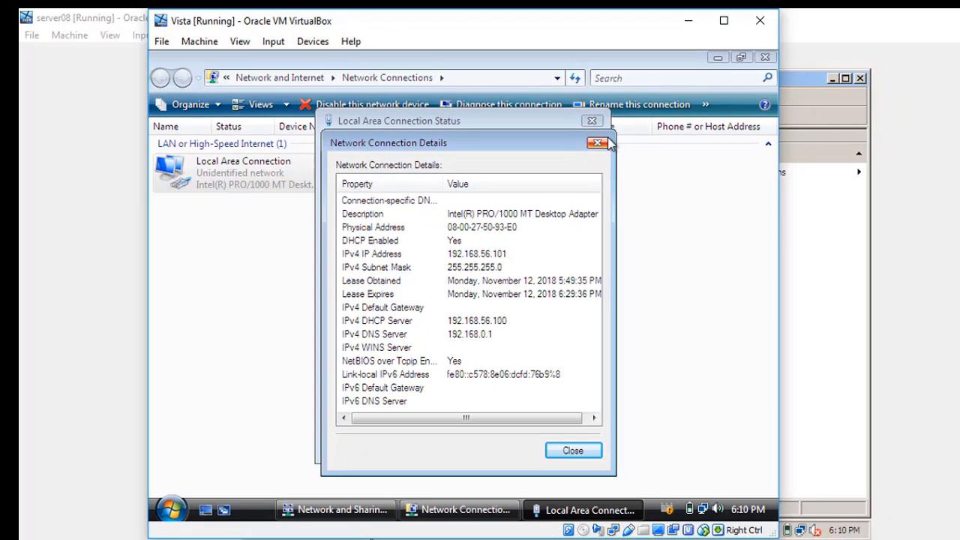
pyautogui.click(816, 96)
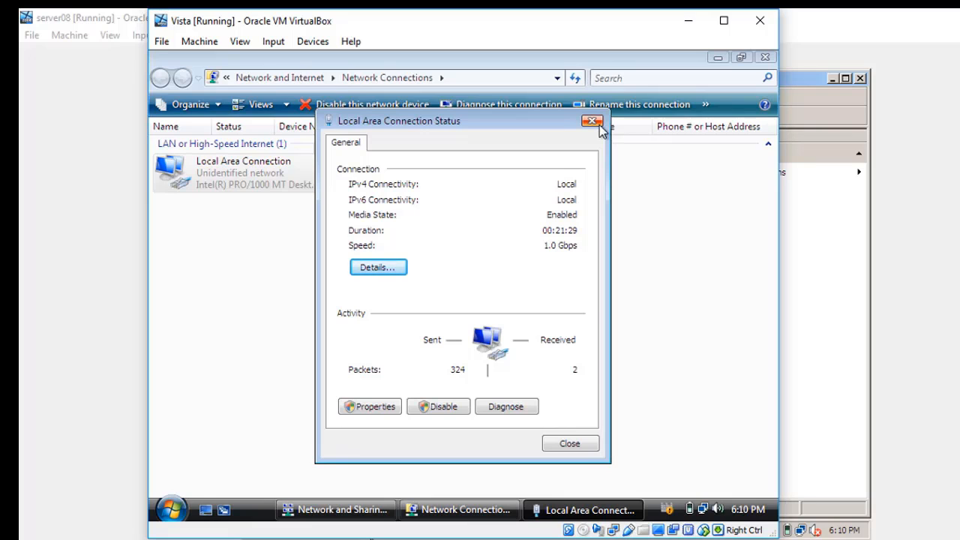
pyautogui.click(592, 122)
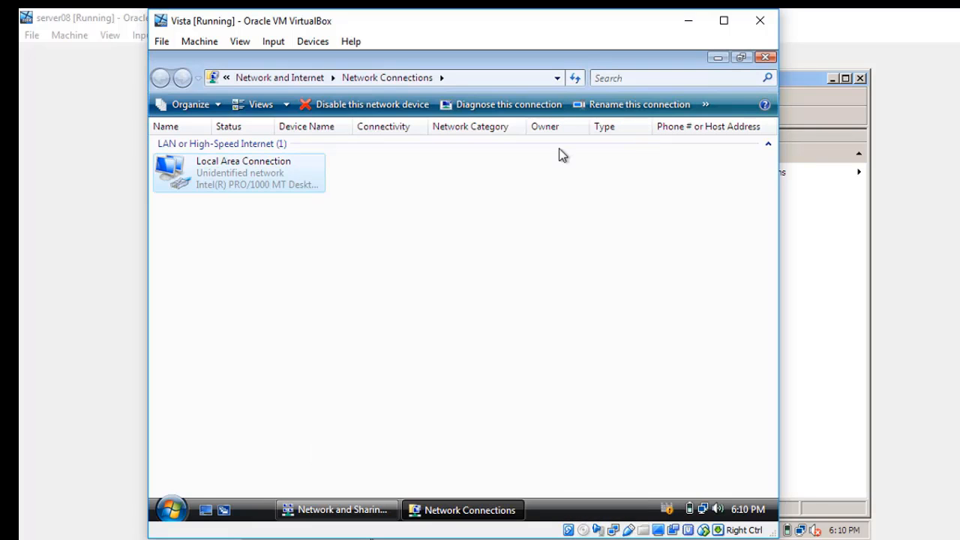
pyautogui.click(460, 266)
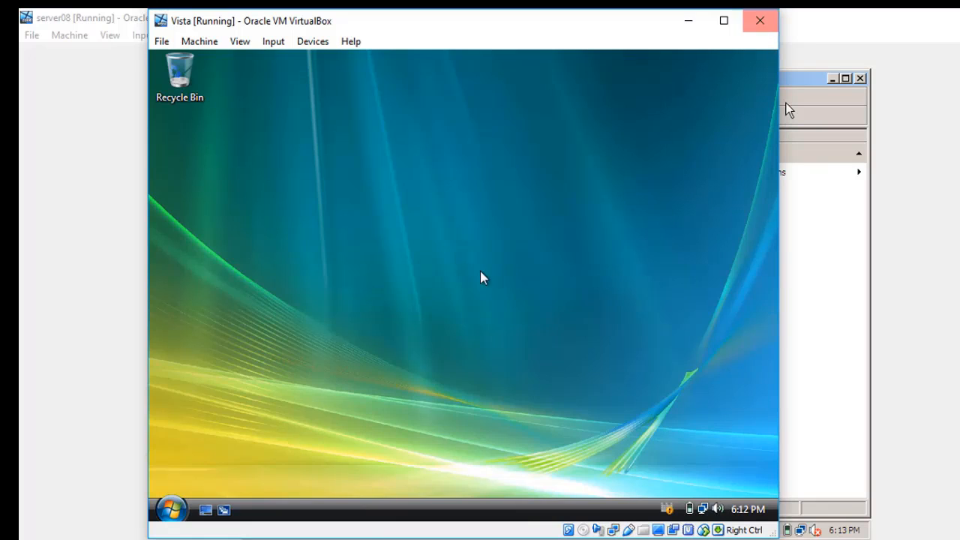
pyautogui.click(689, 23)
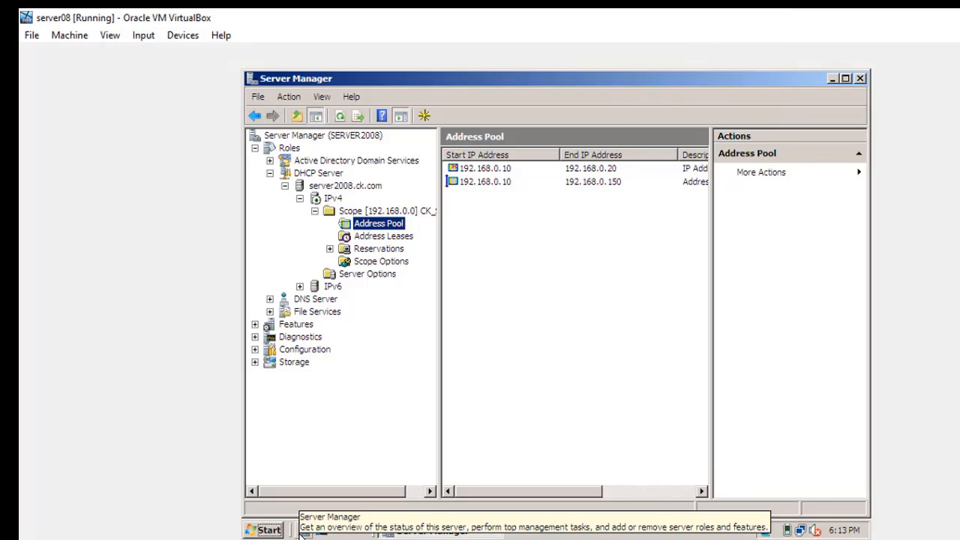
# Switch to the win7 virtual machine, dismiss the software counterfeiting notice and restore the Network Connections window.
pyautogui.moveTo(304, 539)
pyautogui.click(247, 510)
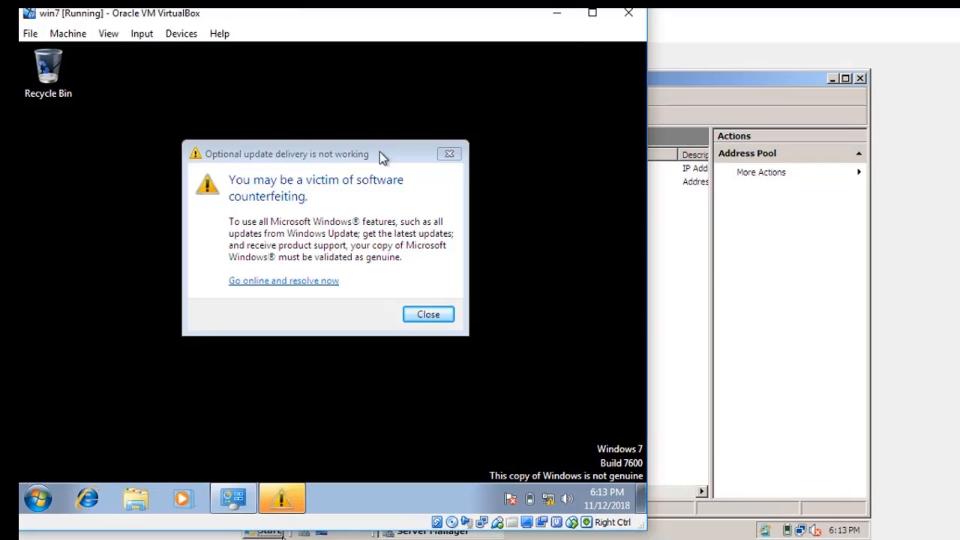
pyautogui.click(450, 153)
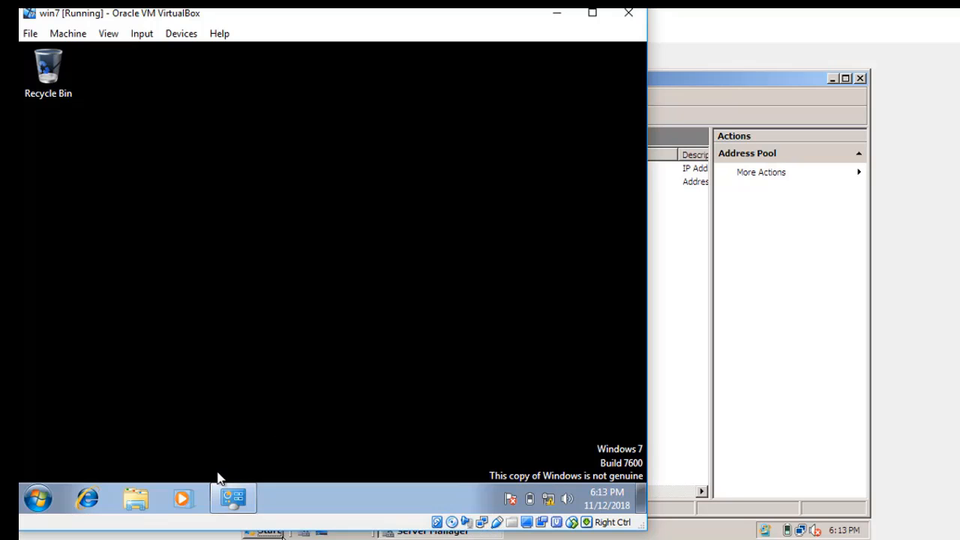
pyautogui.click(233, 499)
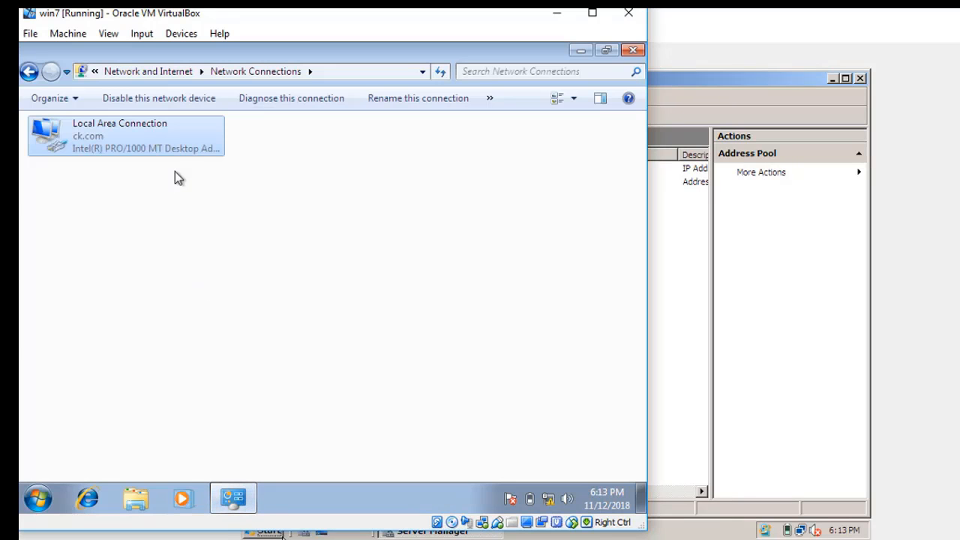
# Recheck the network connection details of win7's Local Area Connection, then close the details, status and Network Connections windows.
pyautogui.rightClick(169, 147)
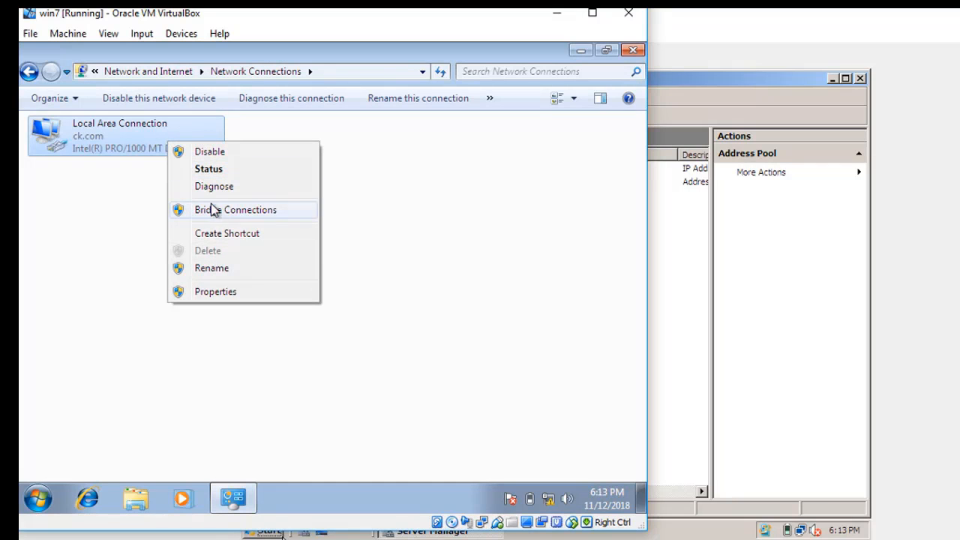
pyautogui.click(207, 168)
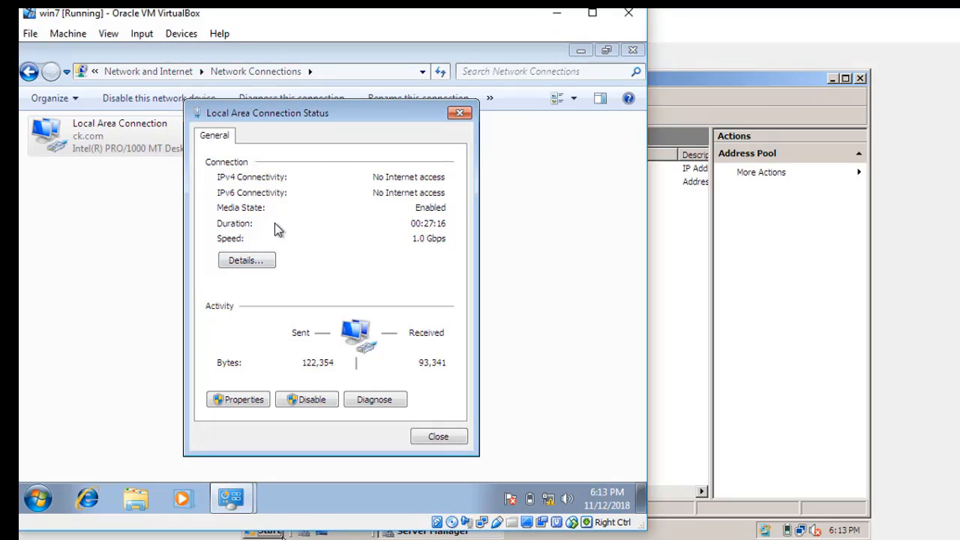
pyautogui.click(260, 266)
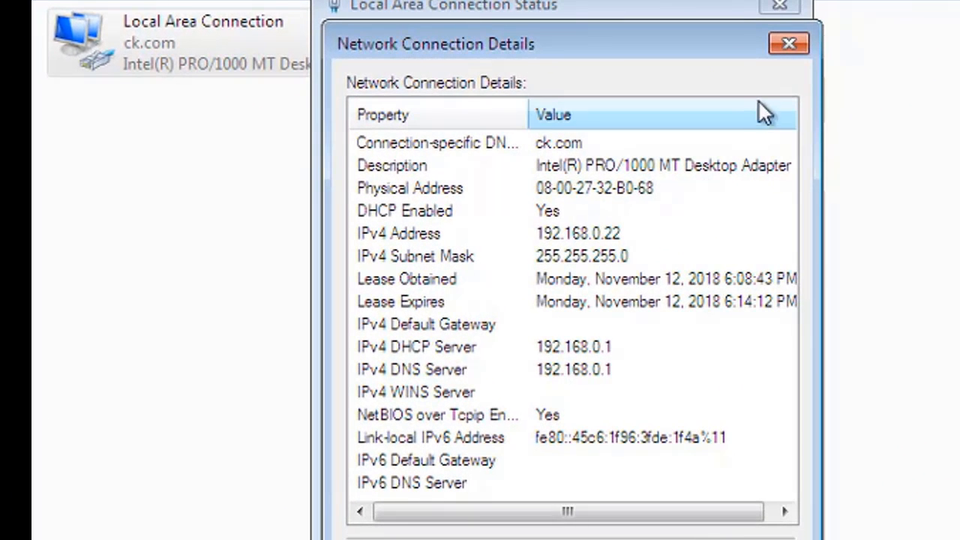
pyautogui.click(789, 43)
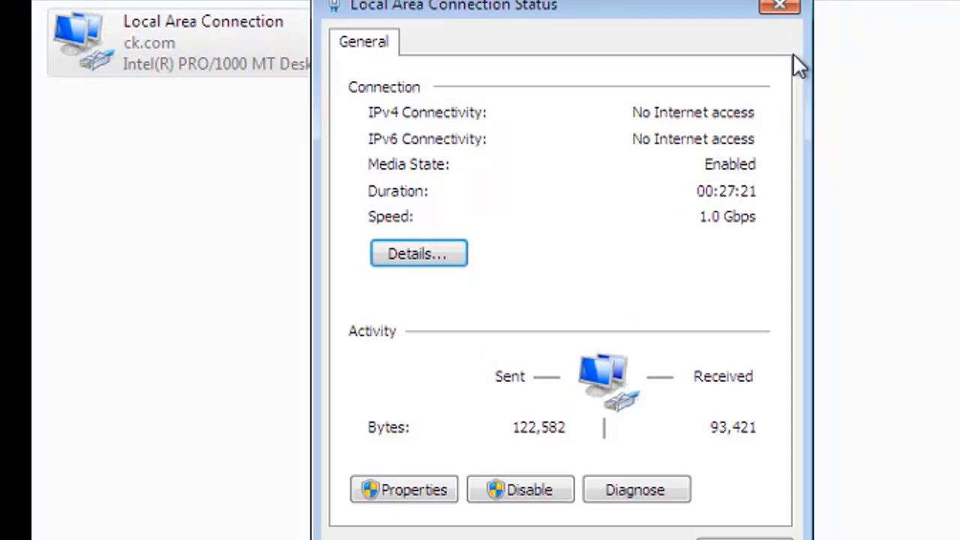
pyautogui.click(790, 6)
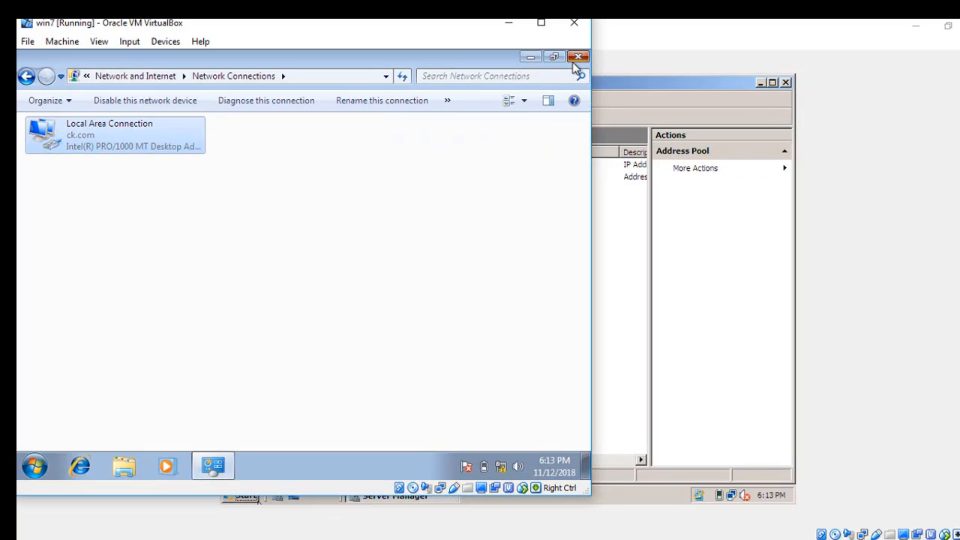
pyautogui.click(576, 57)
# Restart the win7 virtual machine, postpone Windows activation with Ask me later and acknowledge the genuine software information.
pyautogui.click(35, 467)
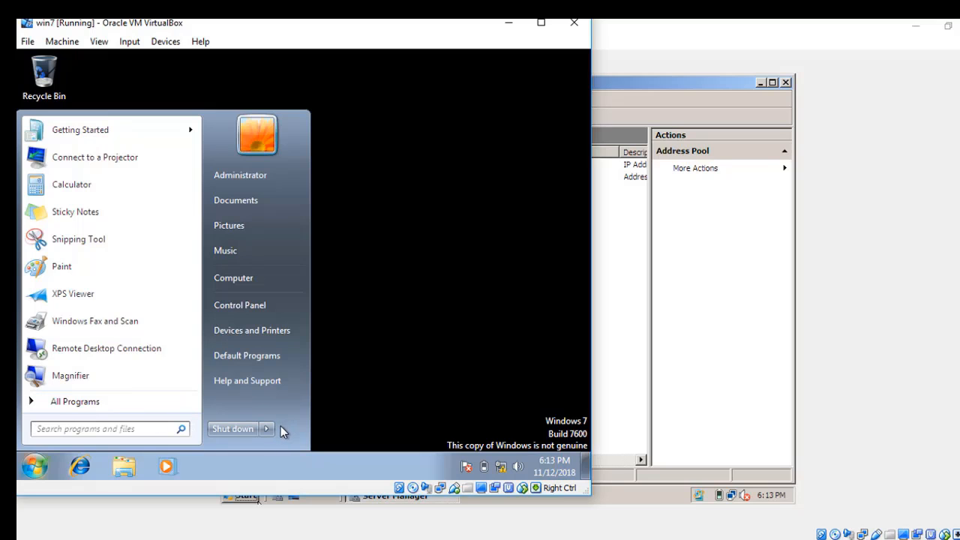
pyautogui.moveTo(273, 426)
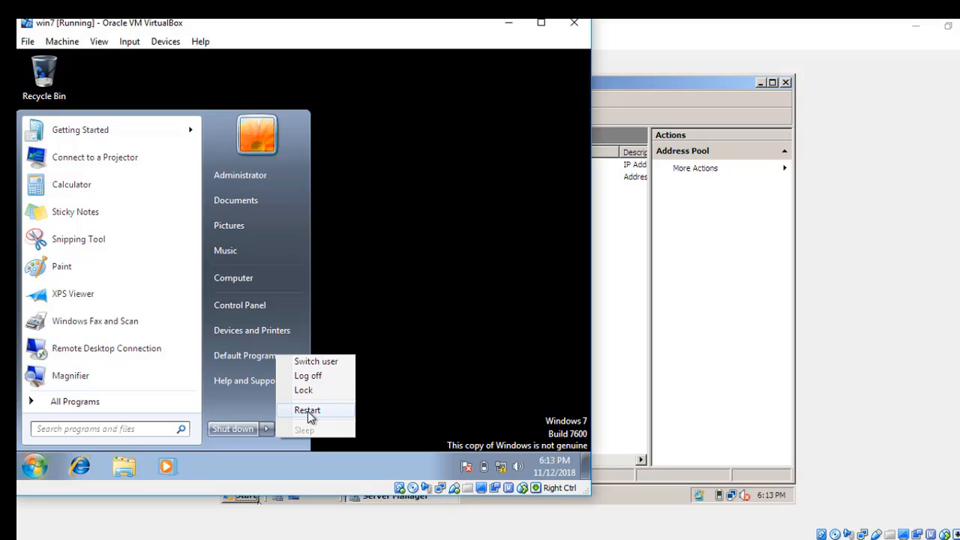
pyautogui.click(308, 411)
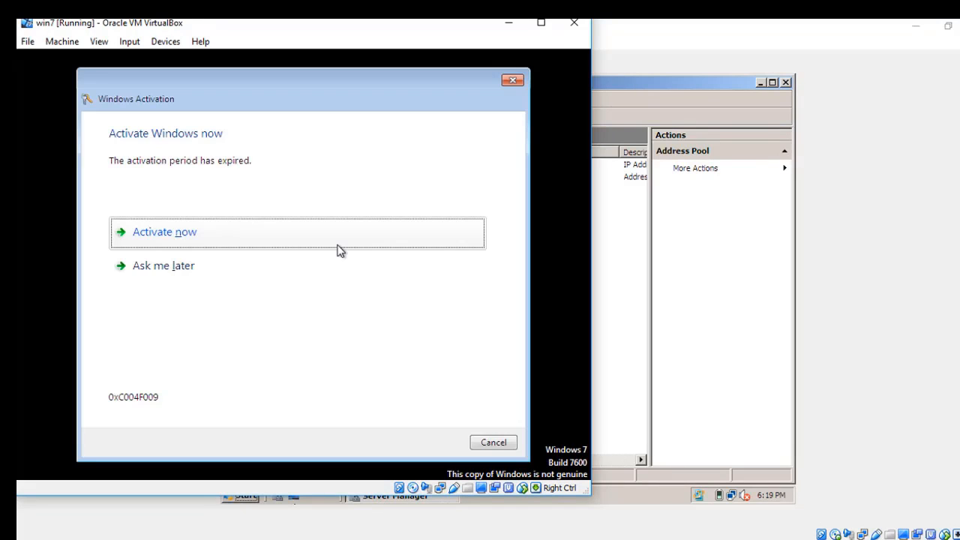
pyautogui.click(338, 261)
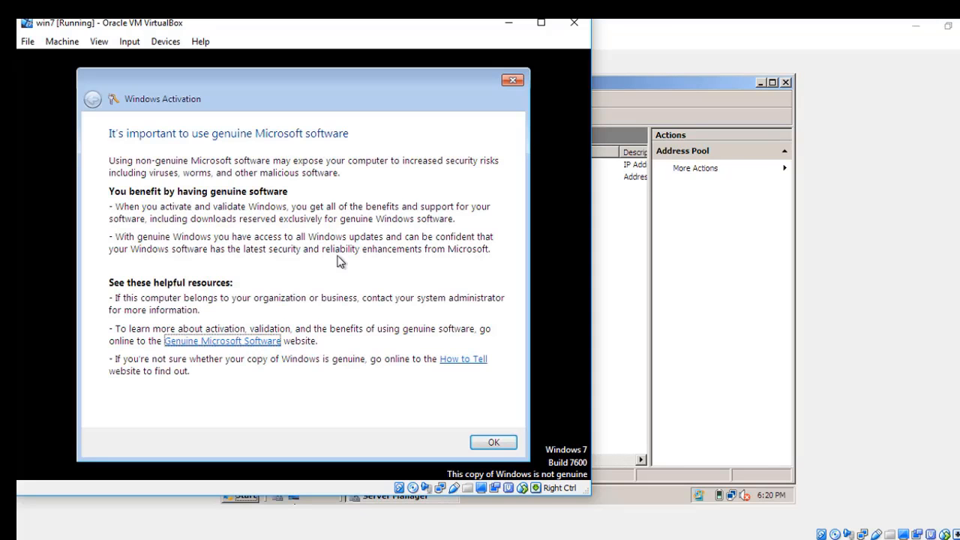
pyautogui.click(490, 444)
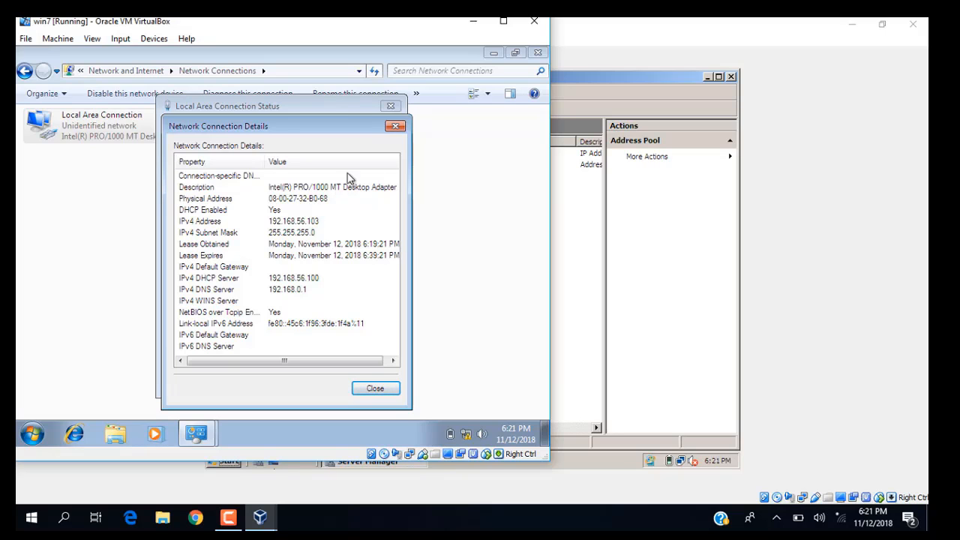
# Review win7's network connection details after the restart and close the details and Local Area Connection status.
pyautogui.click(395, 127)
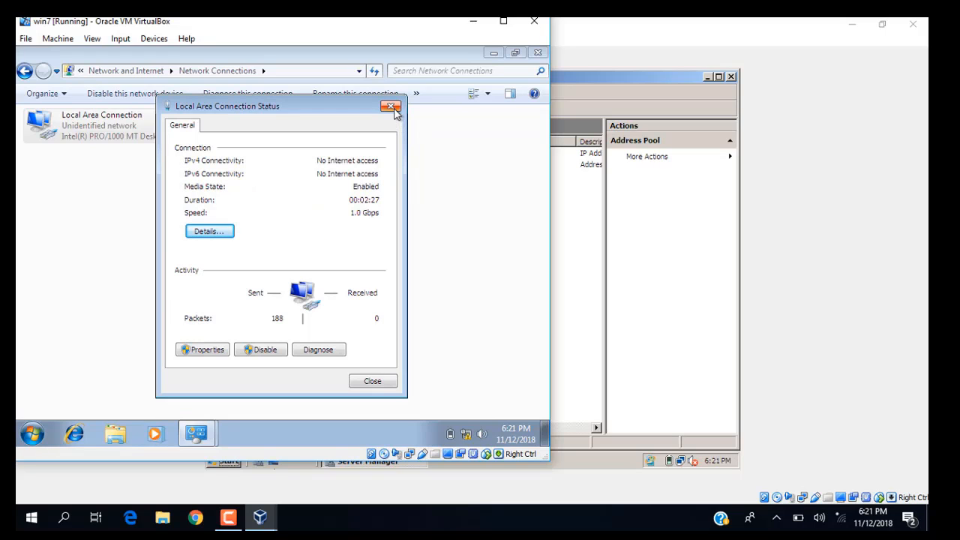
pyautogui.click(394, 109)
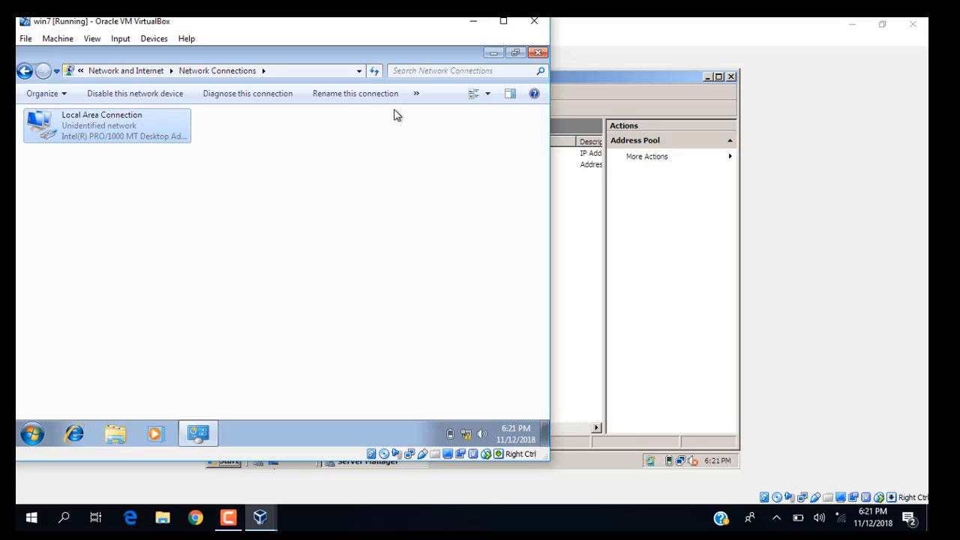
pyautogui.click(228, 516)
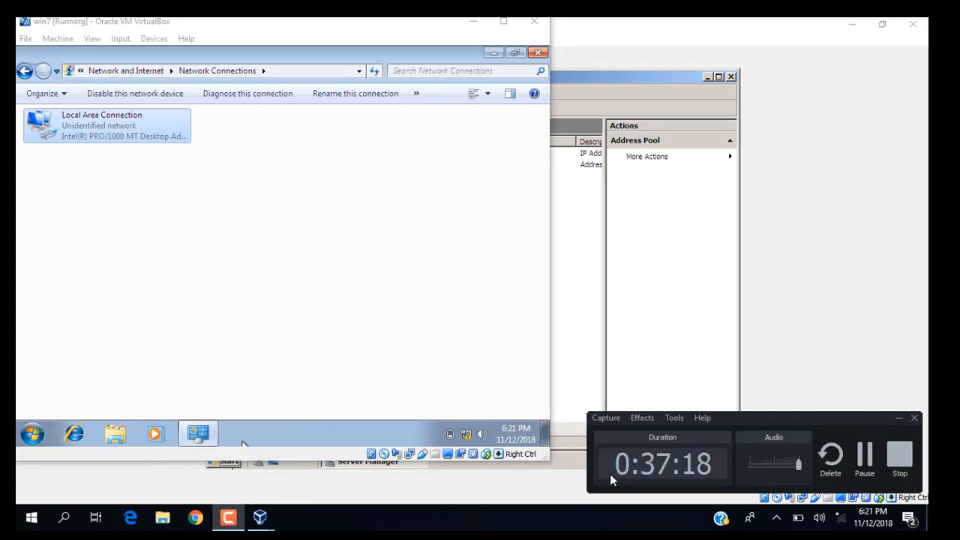